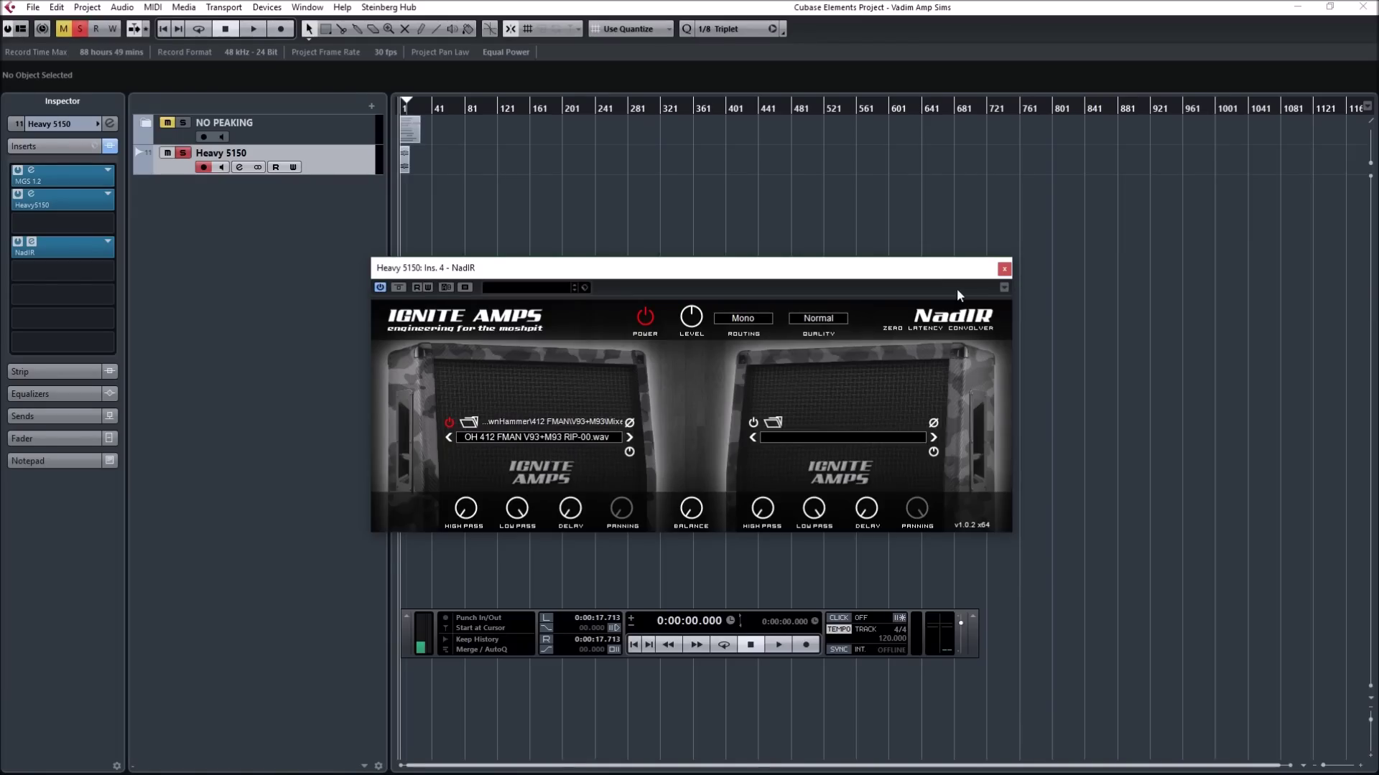
Close the NadIR window, reposition the Heavy5150 amp window above the transport and try its stereo/mono switch
click(1004, 270)
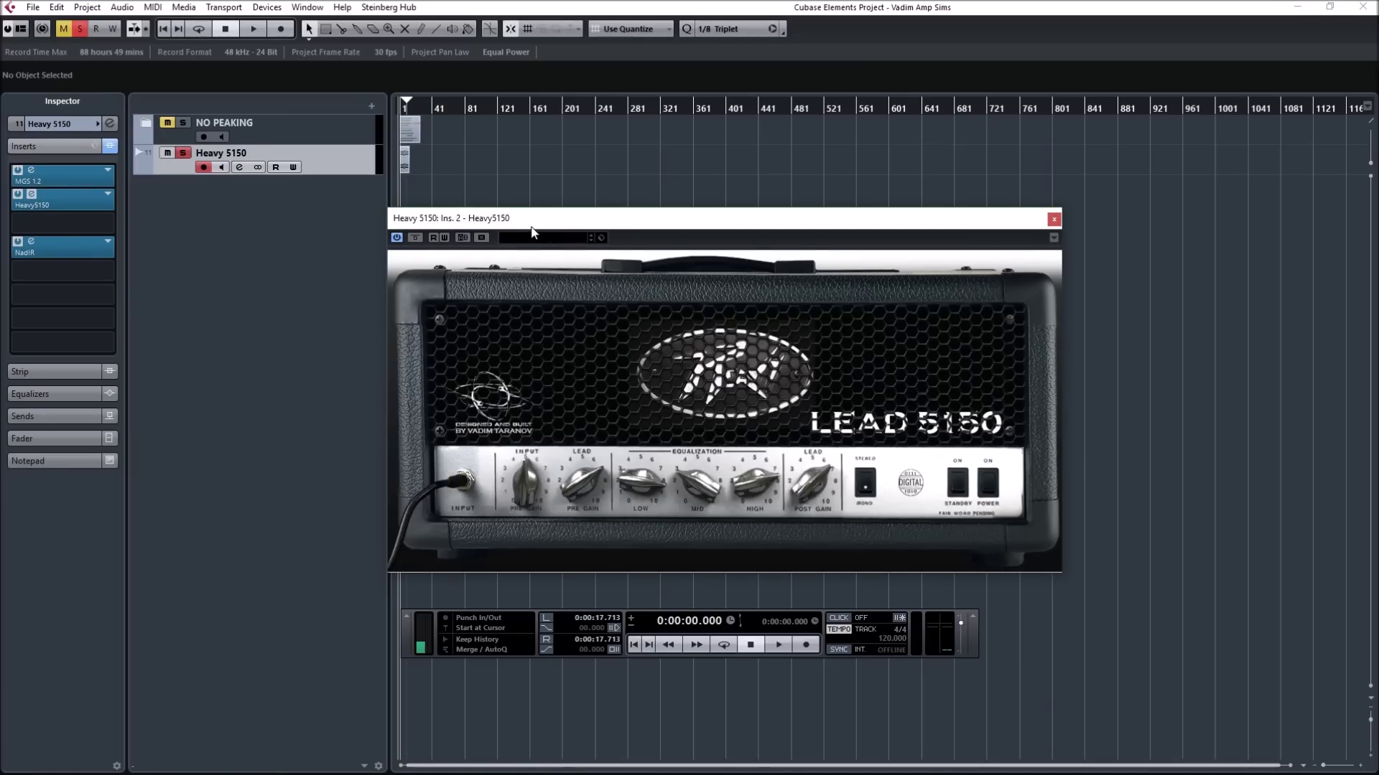
drag(533, 226, 546, 224)
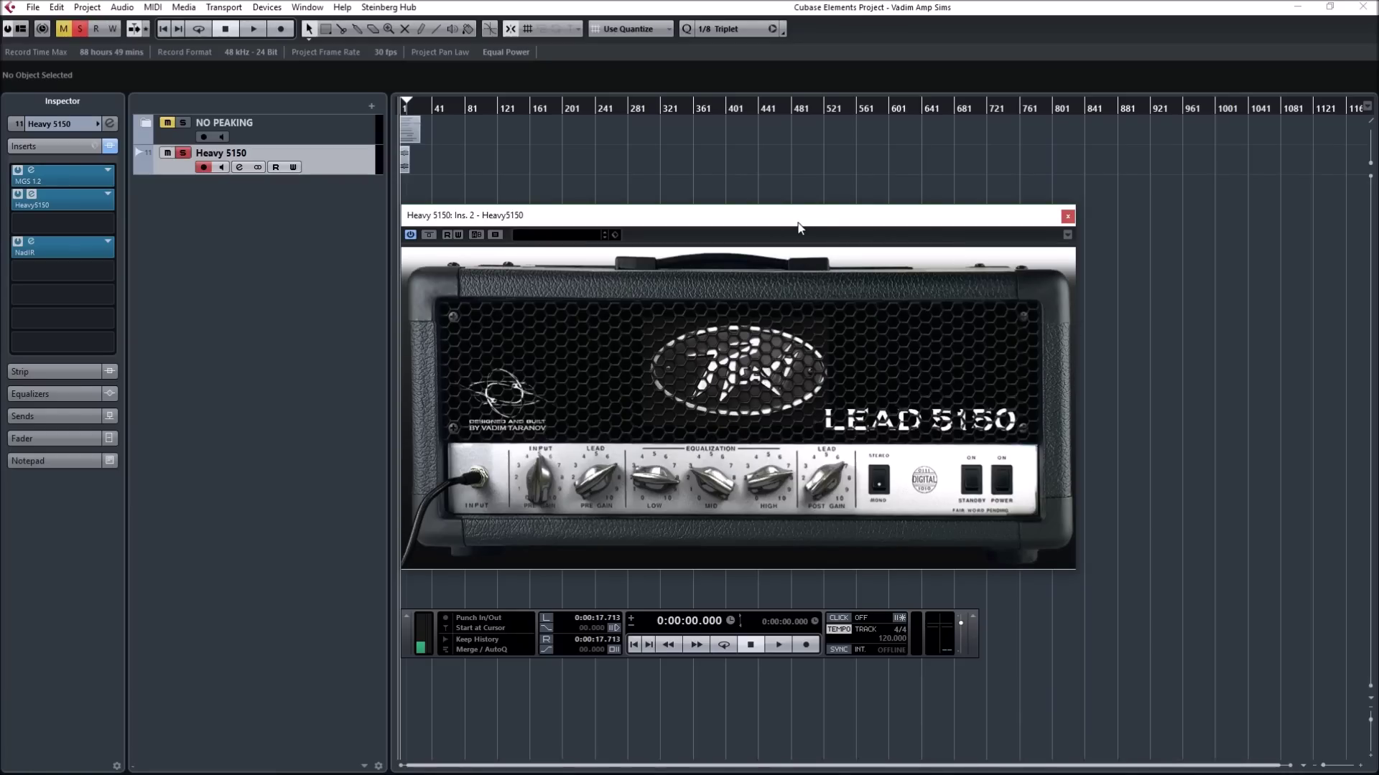
drag(540, 477, 540, 506)
drag(730, 215, 723, 202)
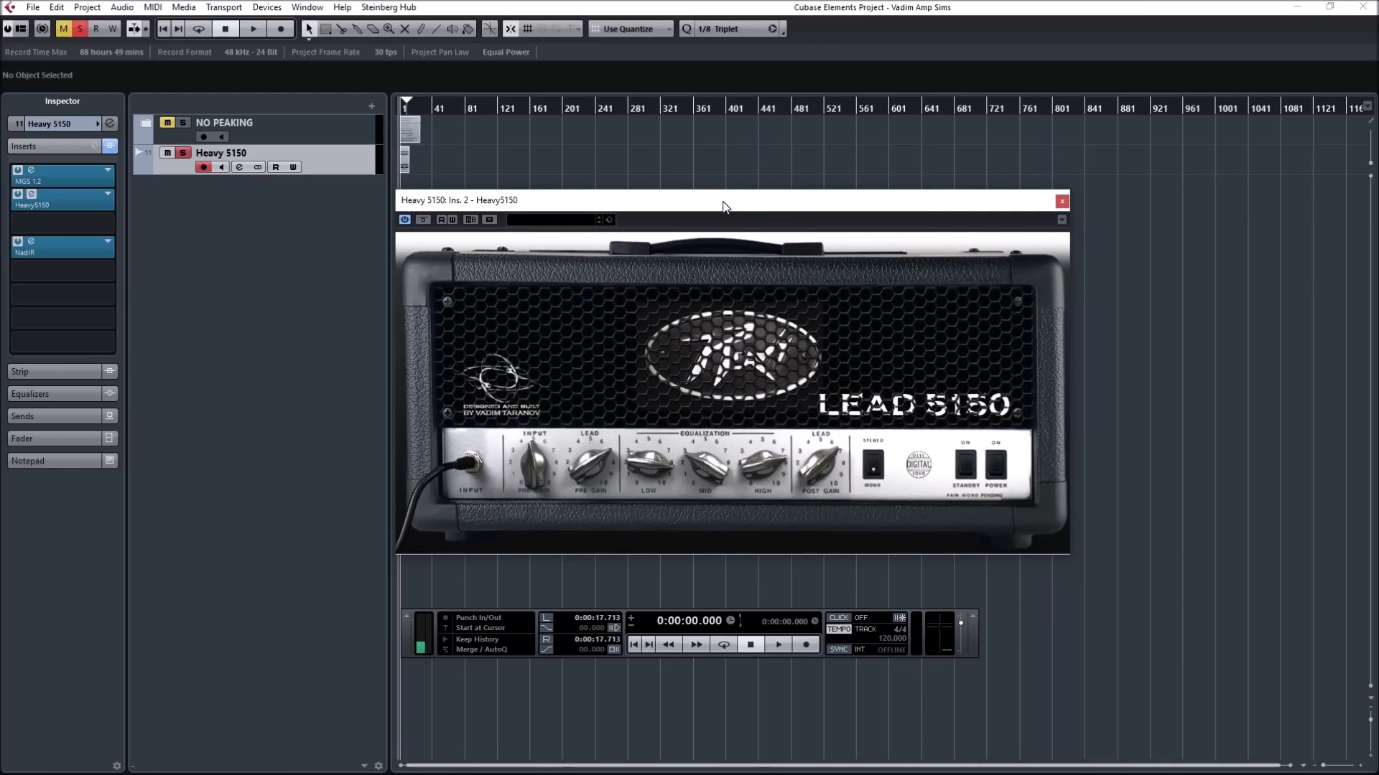
click(874, 474)
click(876, 476)
View the MGS 1.2 Greed Smasher pedal beside the amp and the NadIR cabinet loader, closing each plugin window after inspection
click(92, 181)
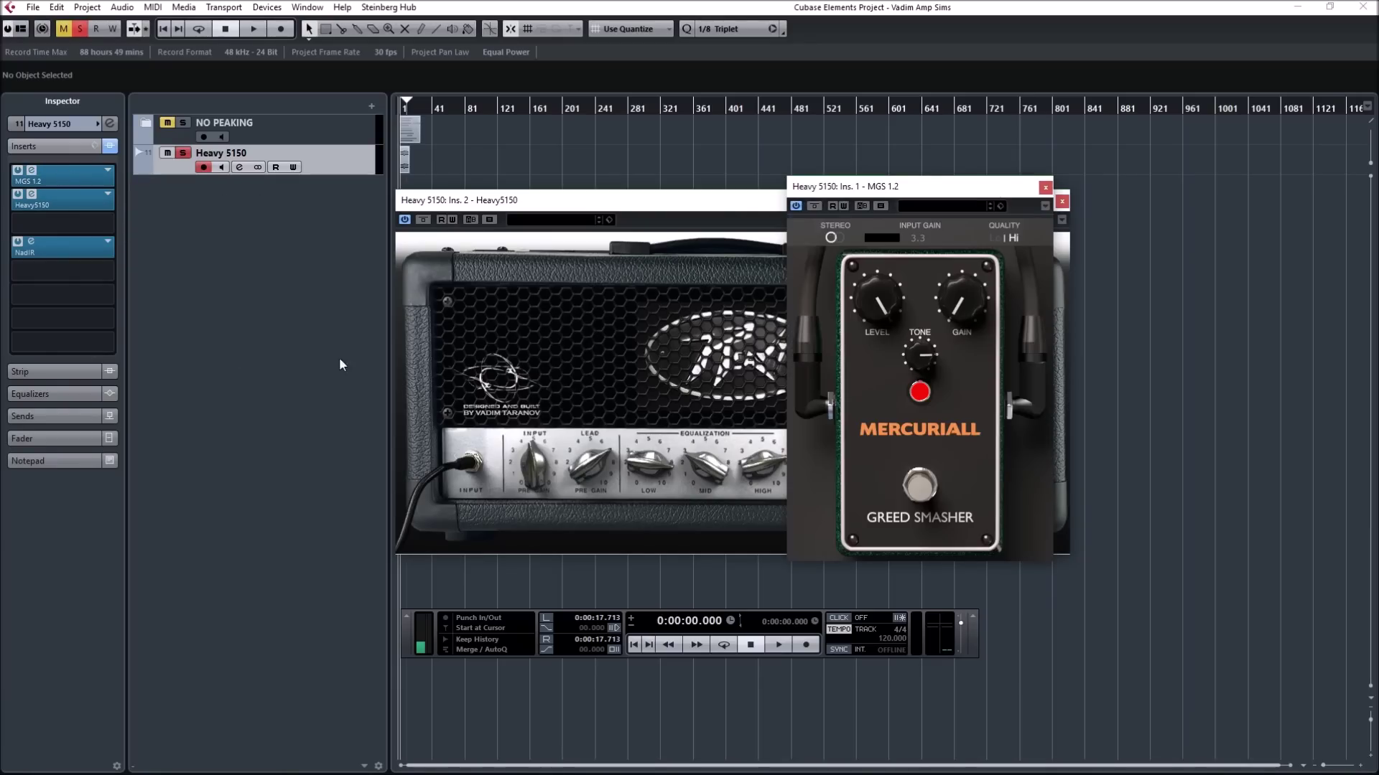
drag(897, 194, 233, 208)
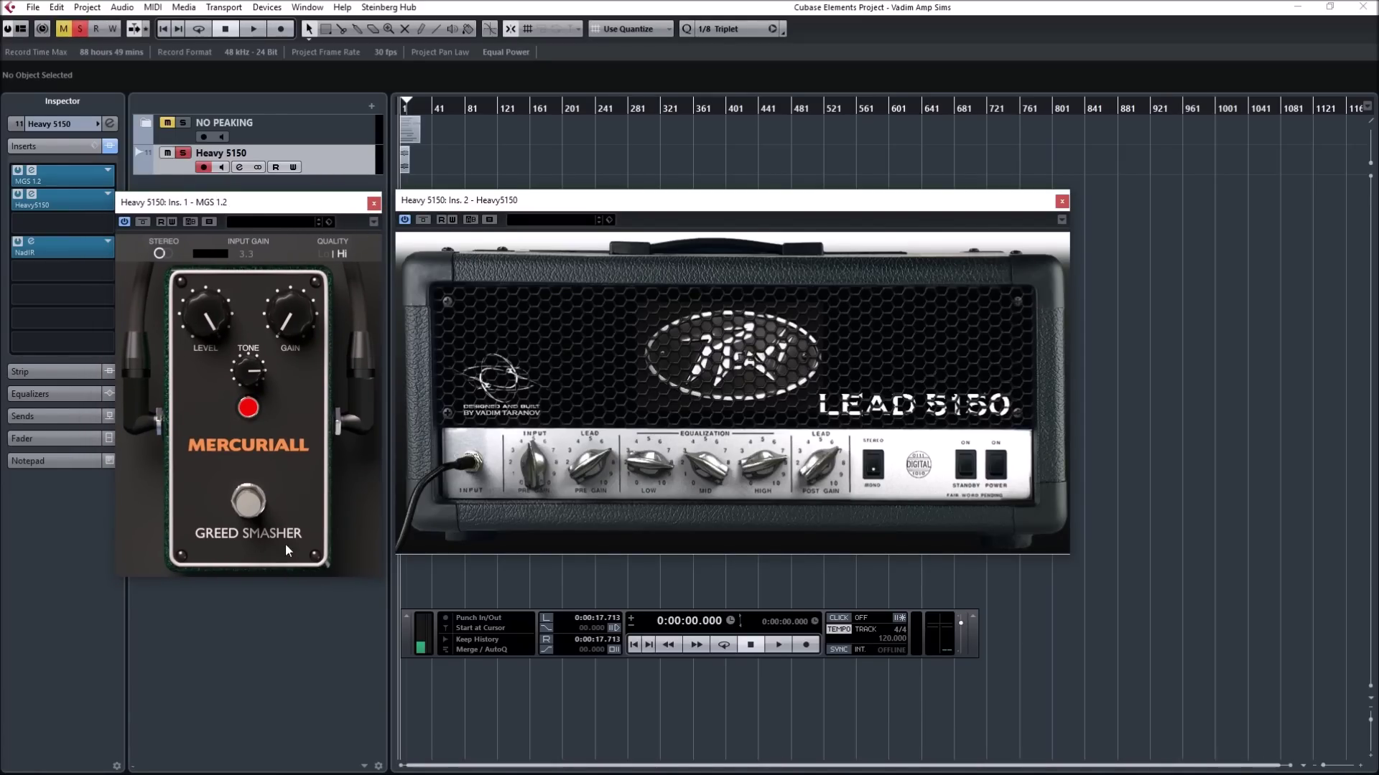
click(373, 204)
click(31, 241)
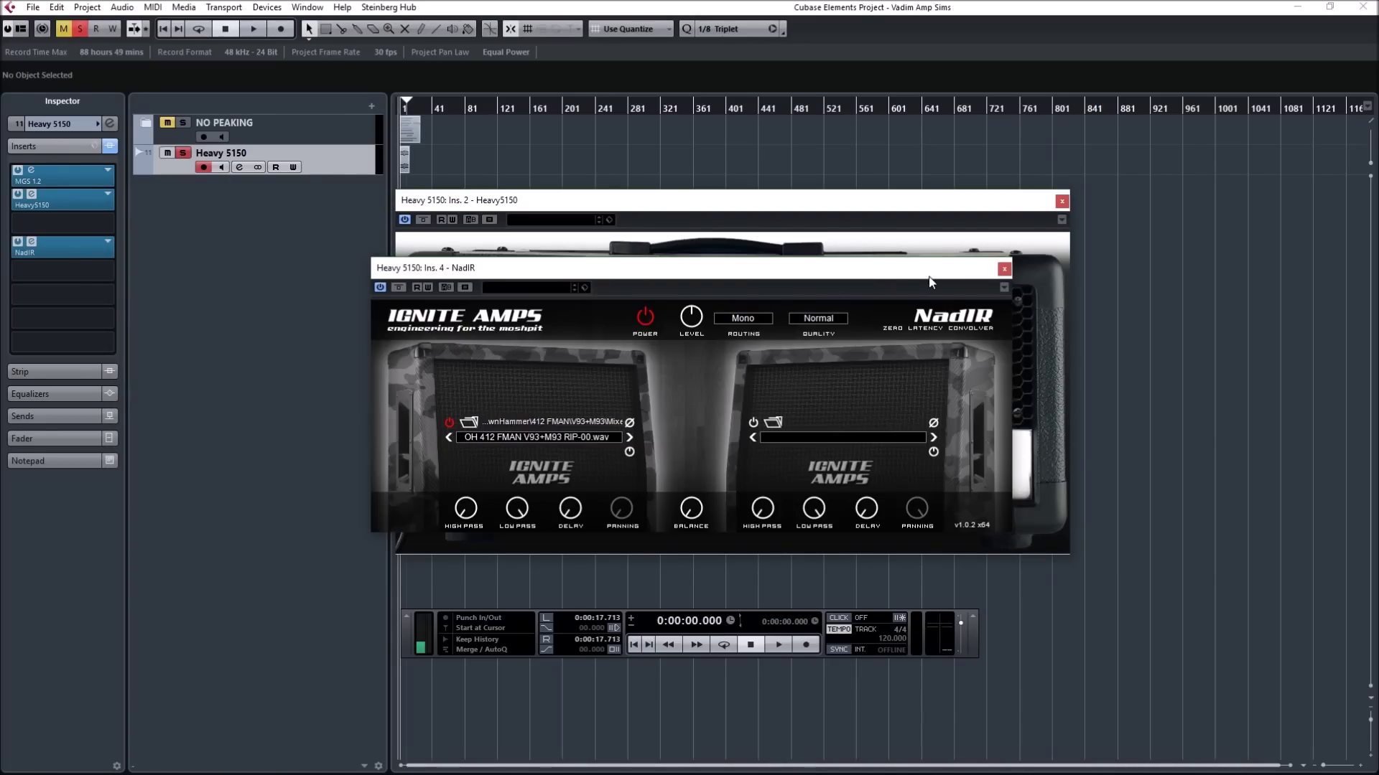
click(1004, 269)
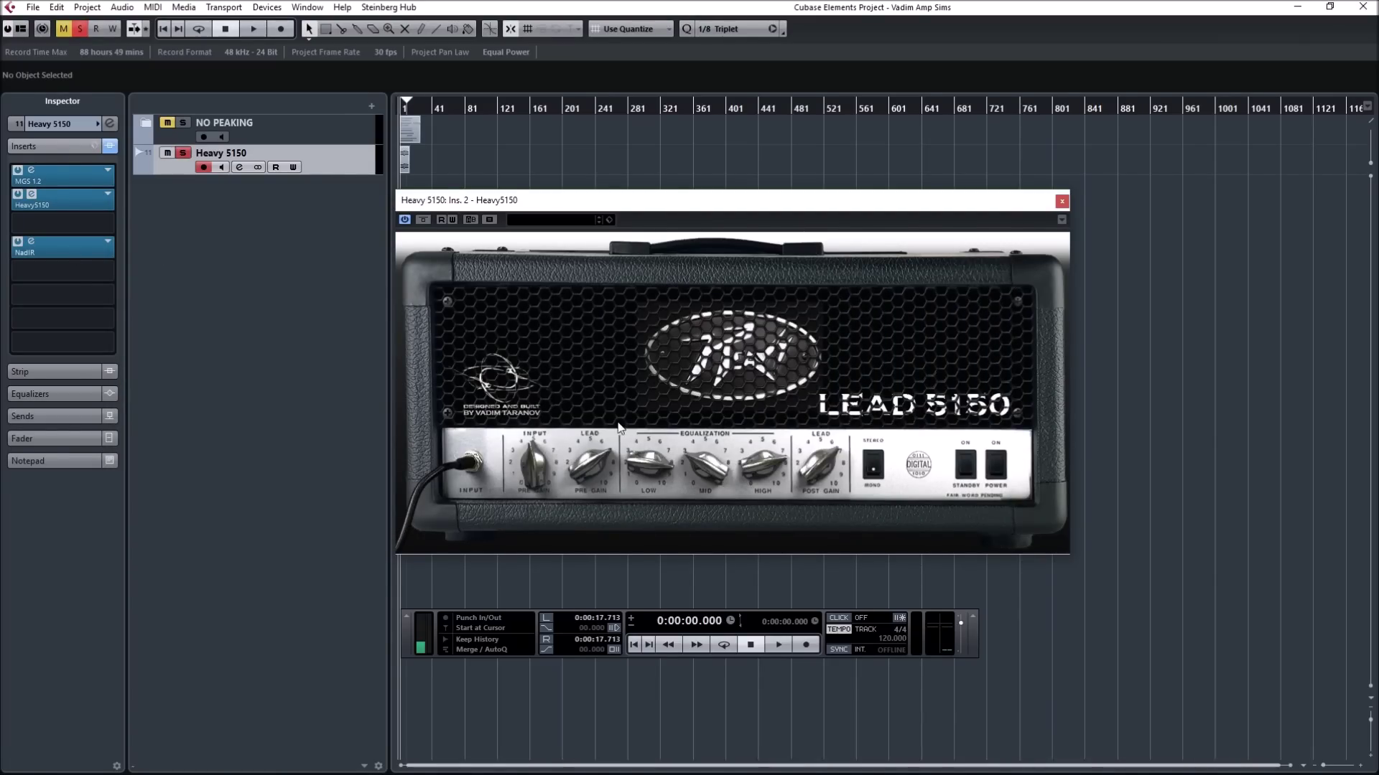
Audition the Heavy 5150 track from the project start and stop playback
key(space)
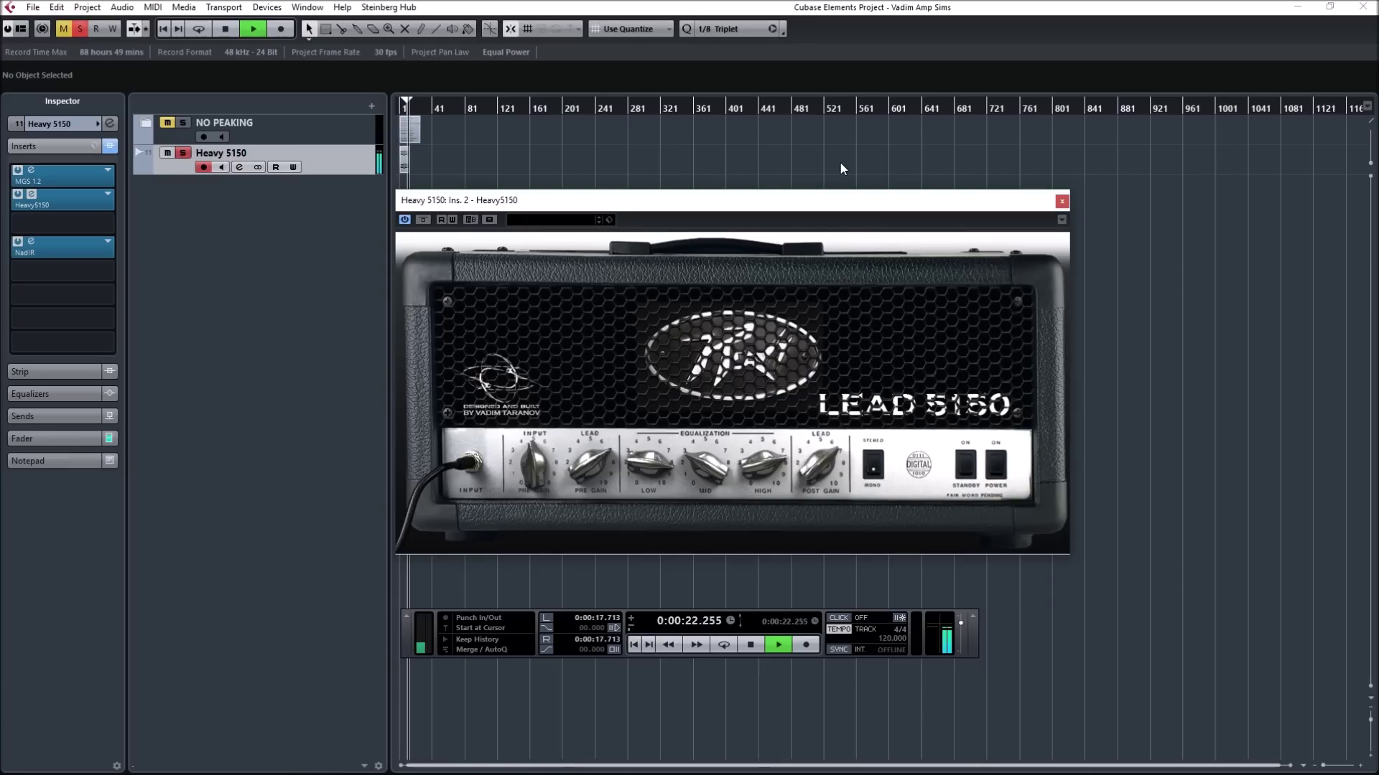
key(space)
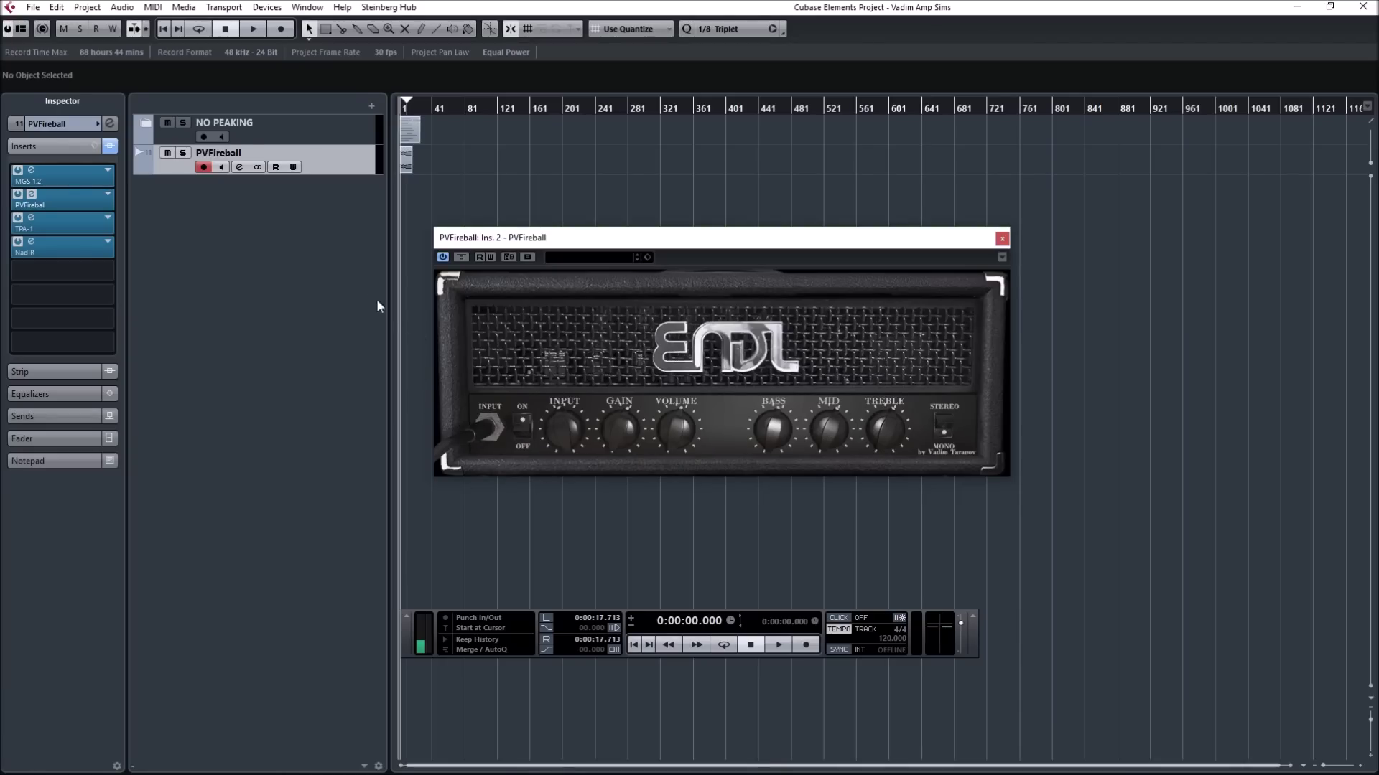
View the MGS 1.2 pedal on the PVFireball track beside the amp window and close it
click(66, 174)
drag(916, 195, 256, 211)
click(384, 204)
Examine the front and rear panels of the PVFireball track's TPA-1 power amp, including its tube options, and close it
double_click(67, 219)
drag(768, 317, 586, 488)
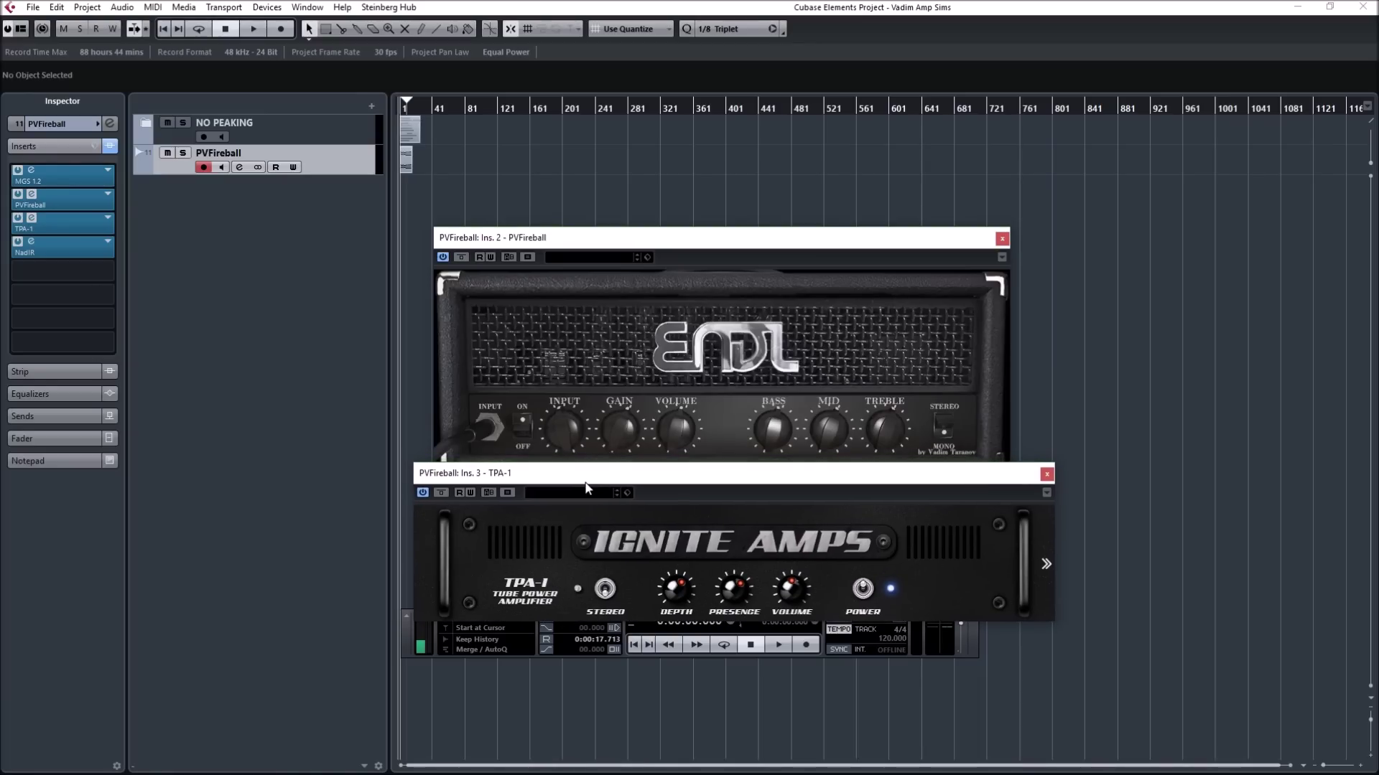
click(1046, 565)
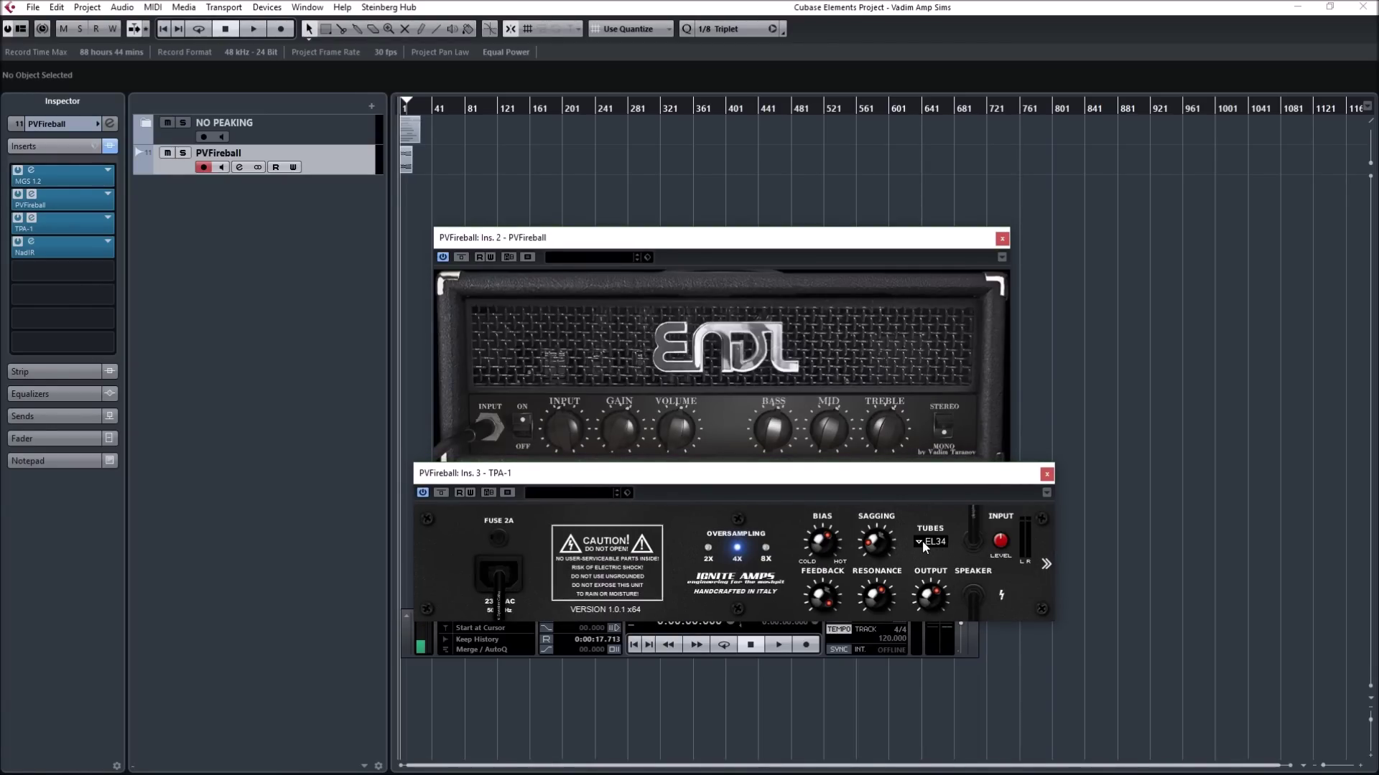
click(1045, 564)
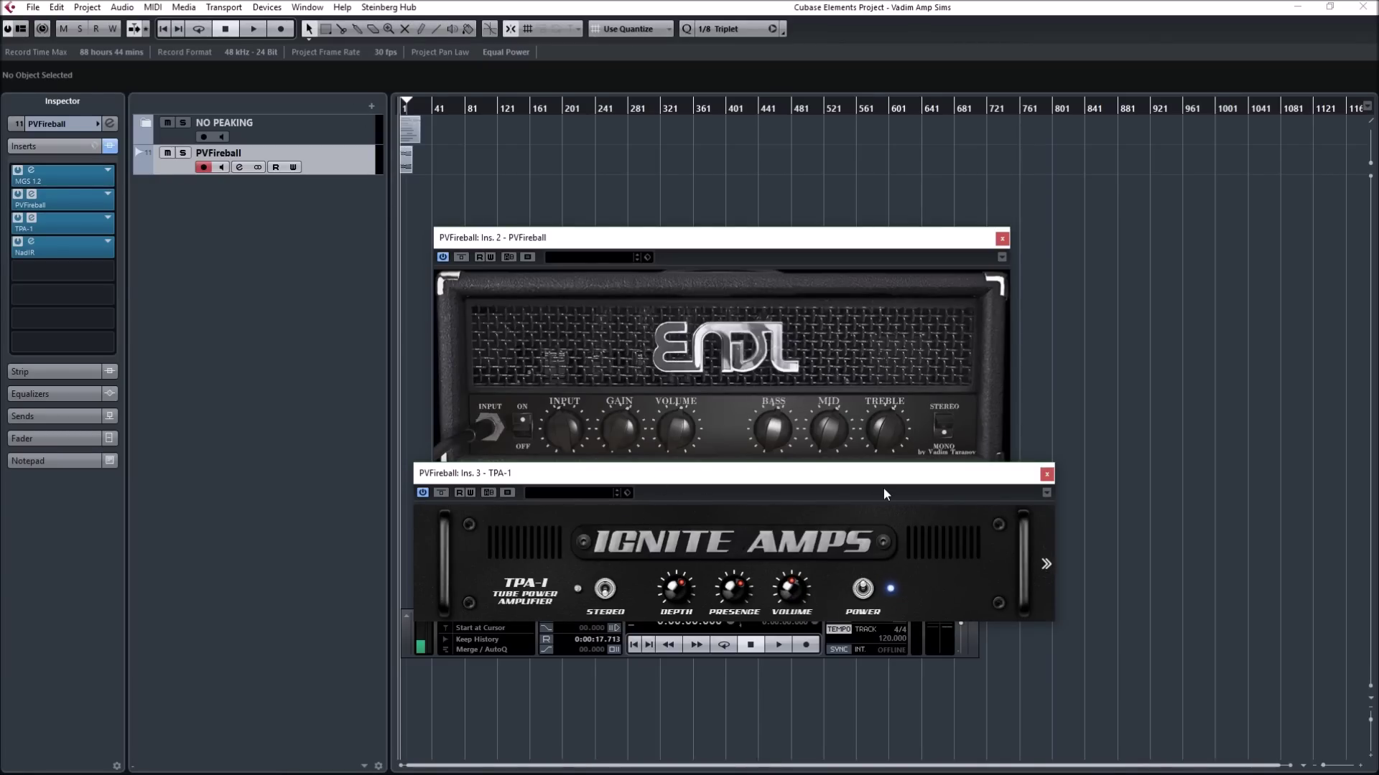
click(1045, 566)
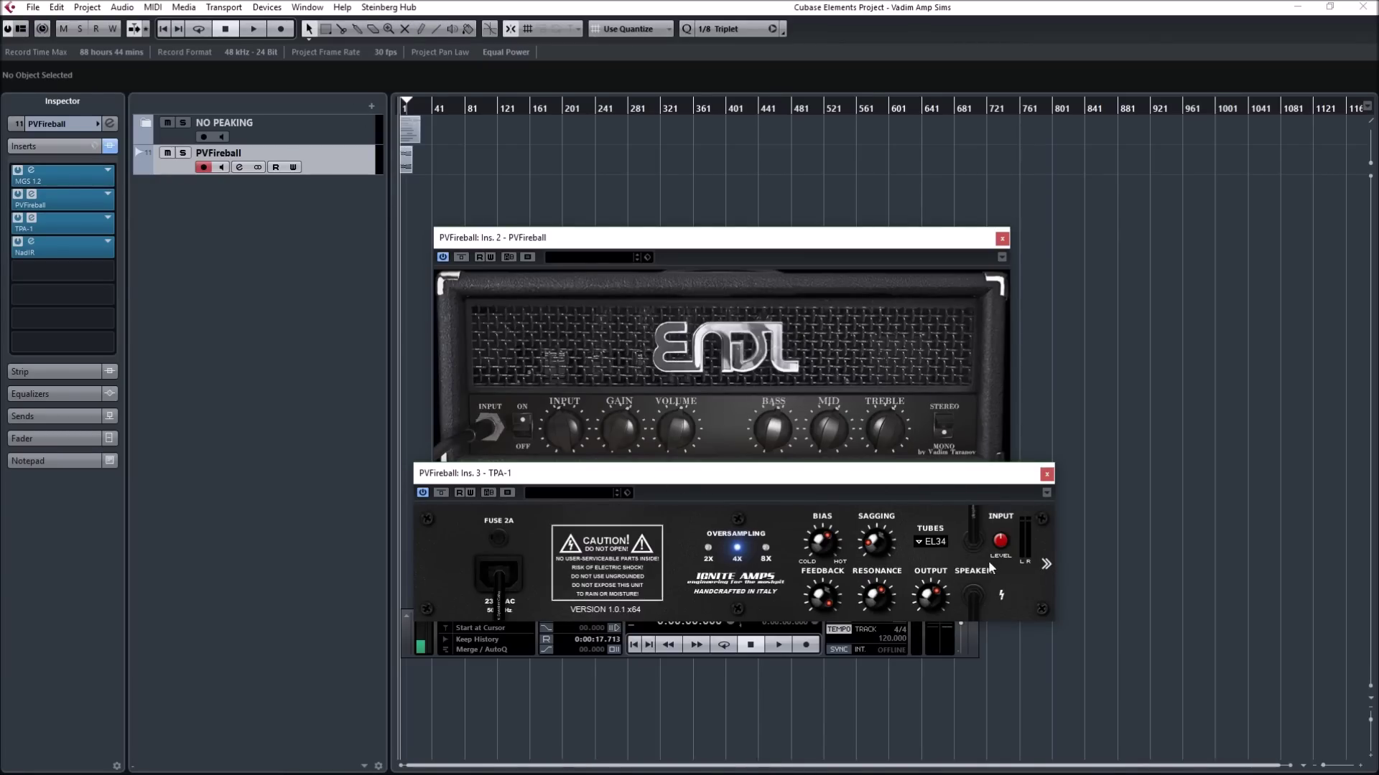
click(934, 542)
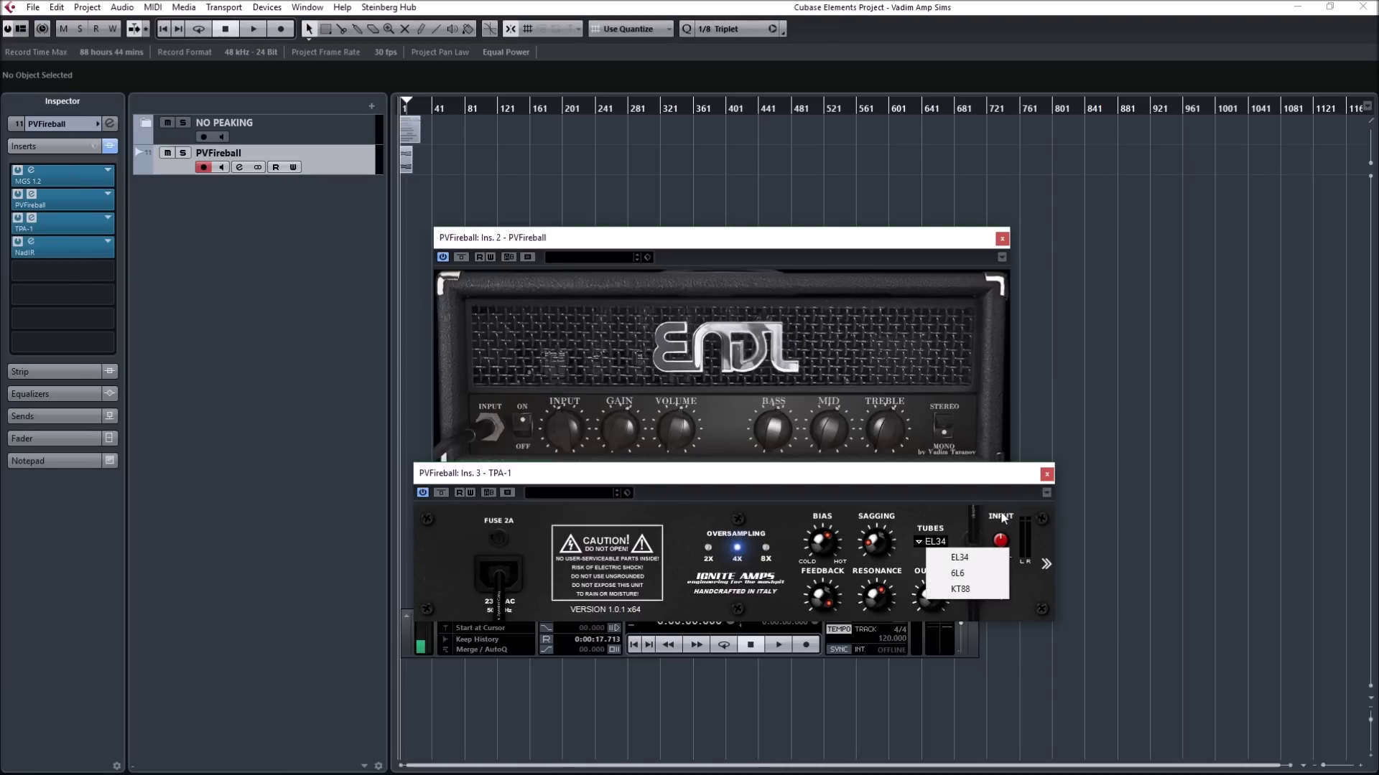
click(1045, 564)
click(1046, 474)
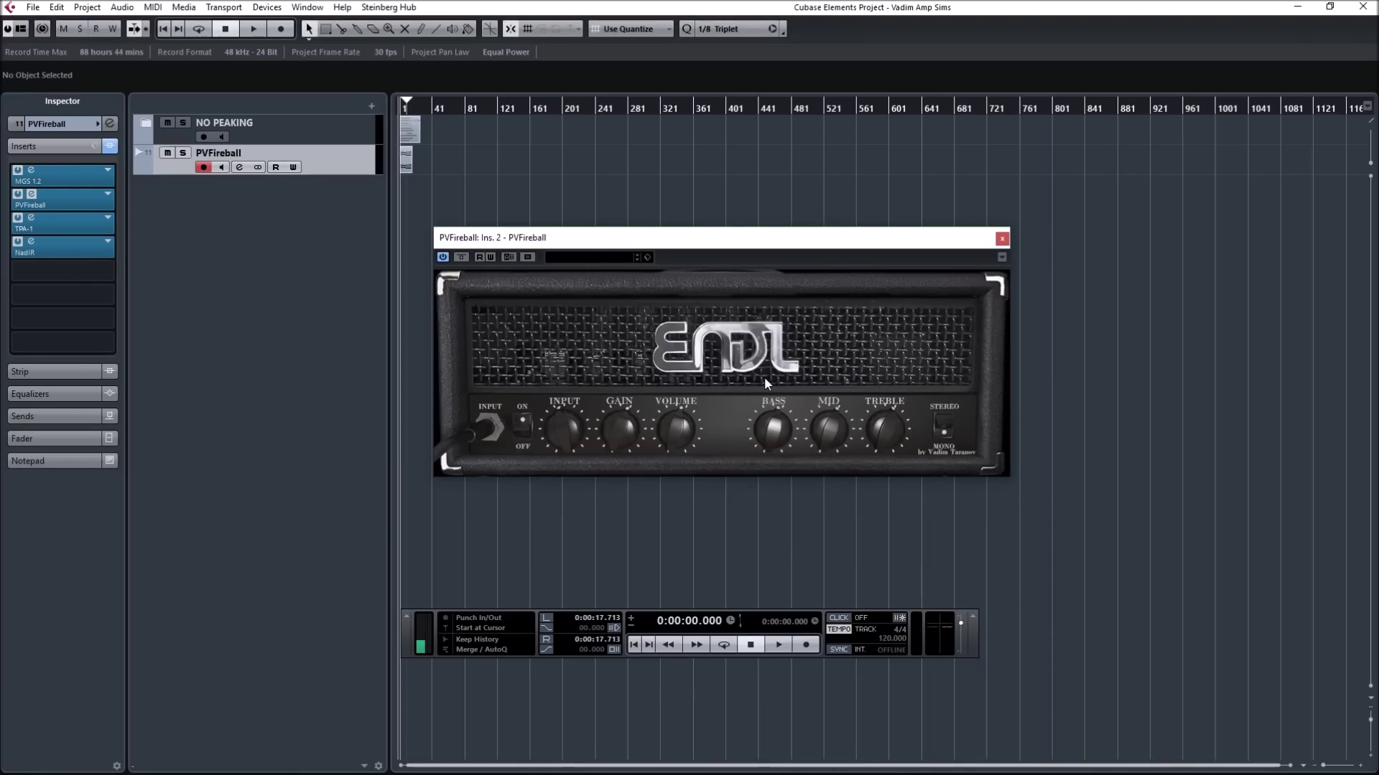
Solo the PVFireball track, audition it from the project start and stop playback
key(s)
key(space)
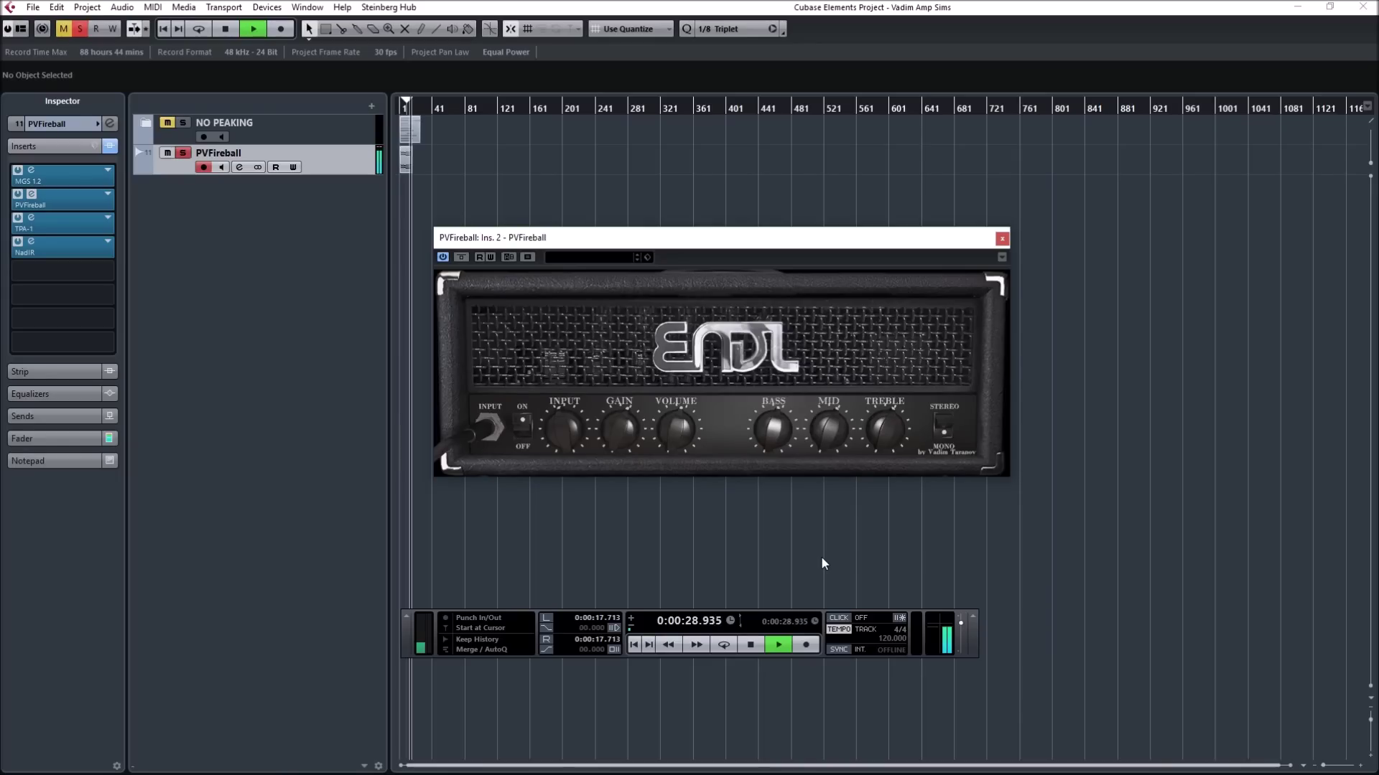
key(space)
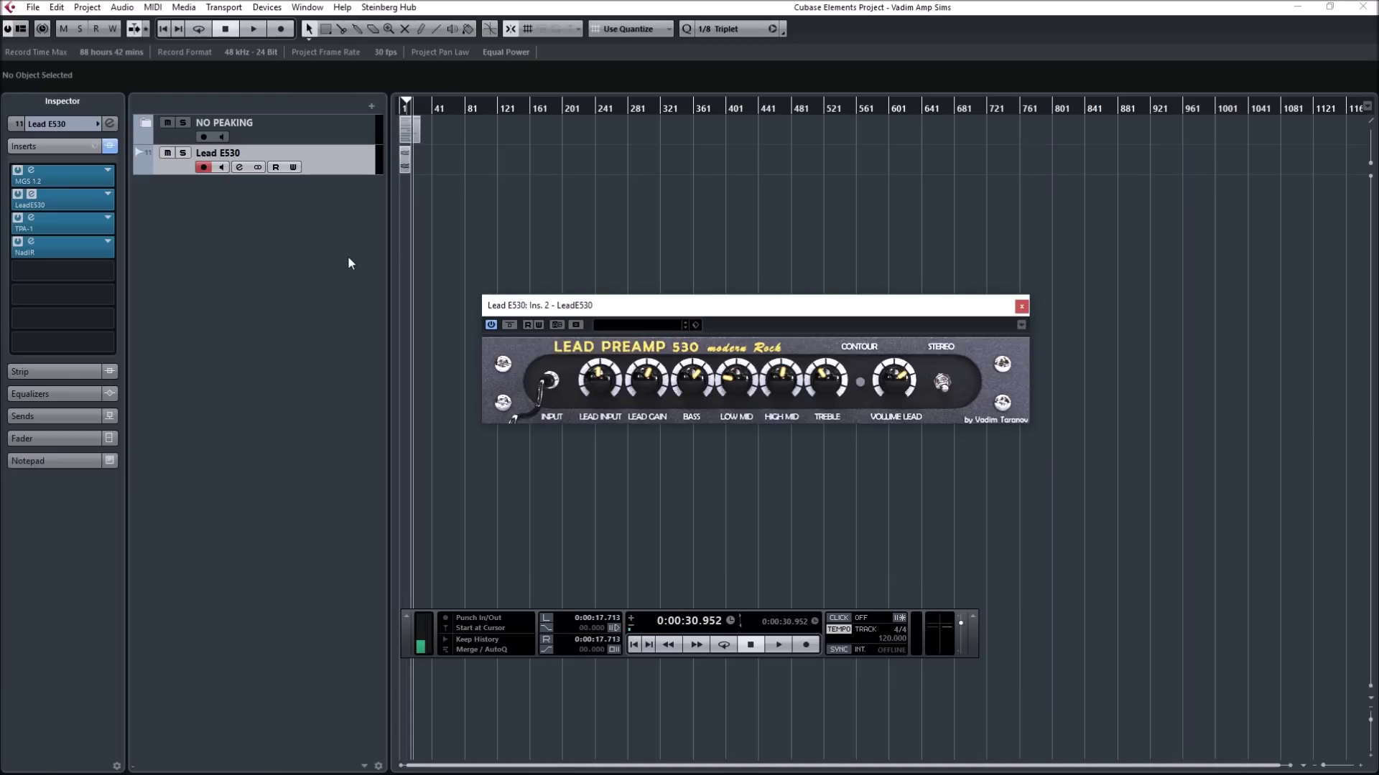
Examine the Lead E530 track's TPA-1 power amp on both panels, including its tube type choices, and close it
click(75, 225)
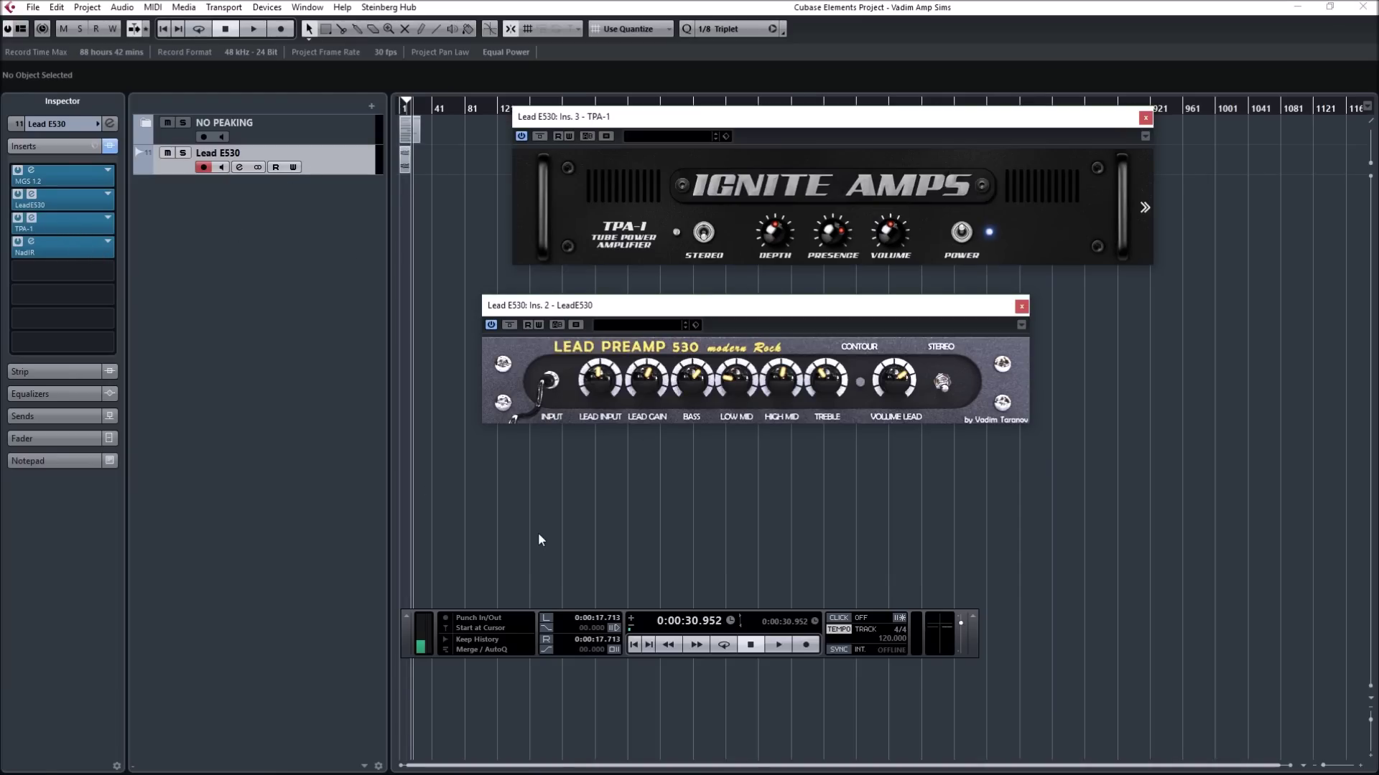
click(1144, 207)
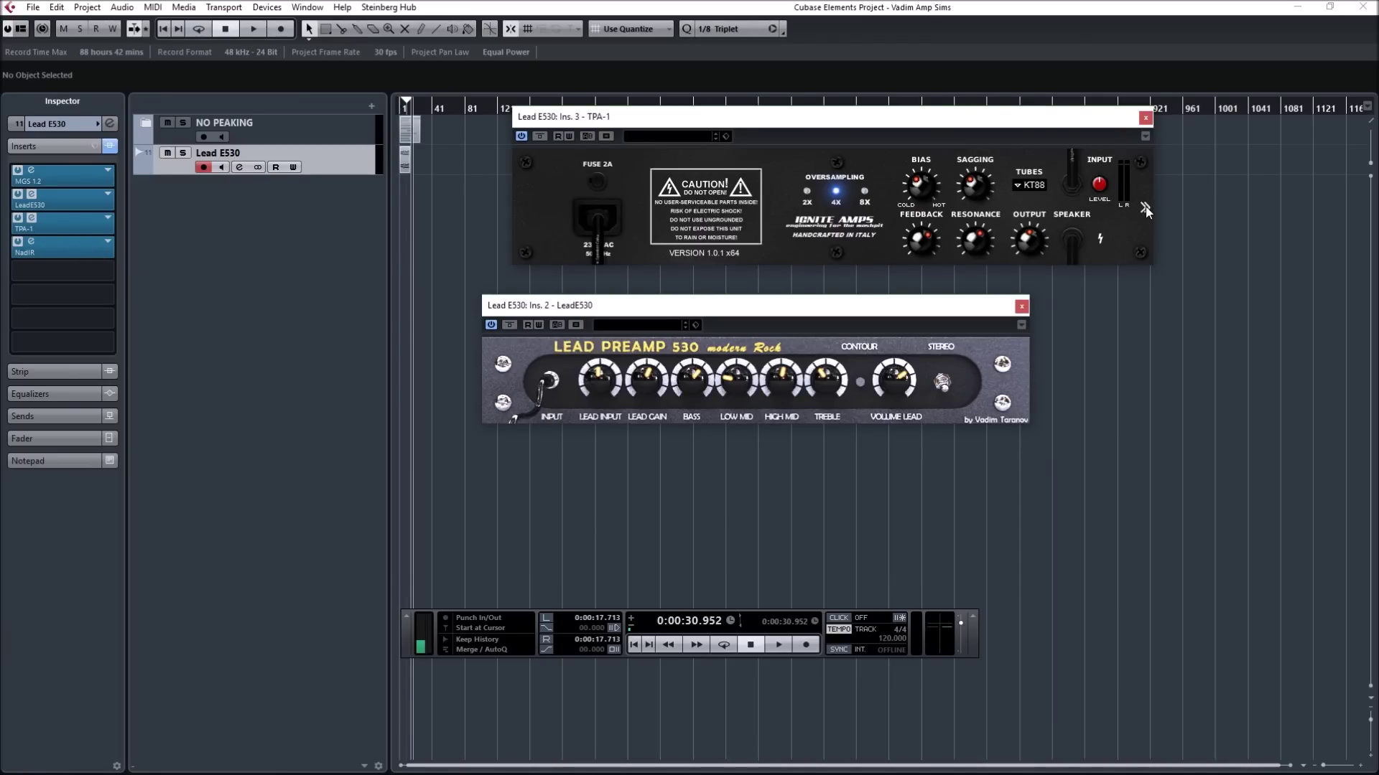
click(1146, 210)
click(1145, 210)
click(1032, 186)
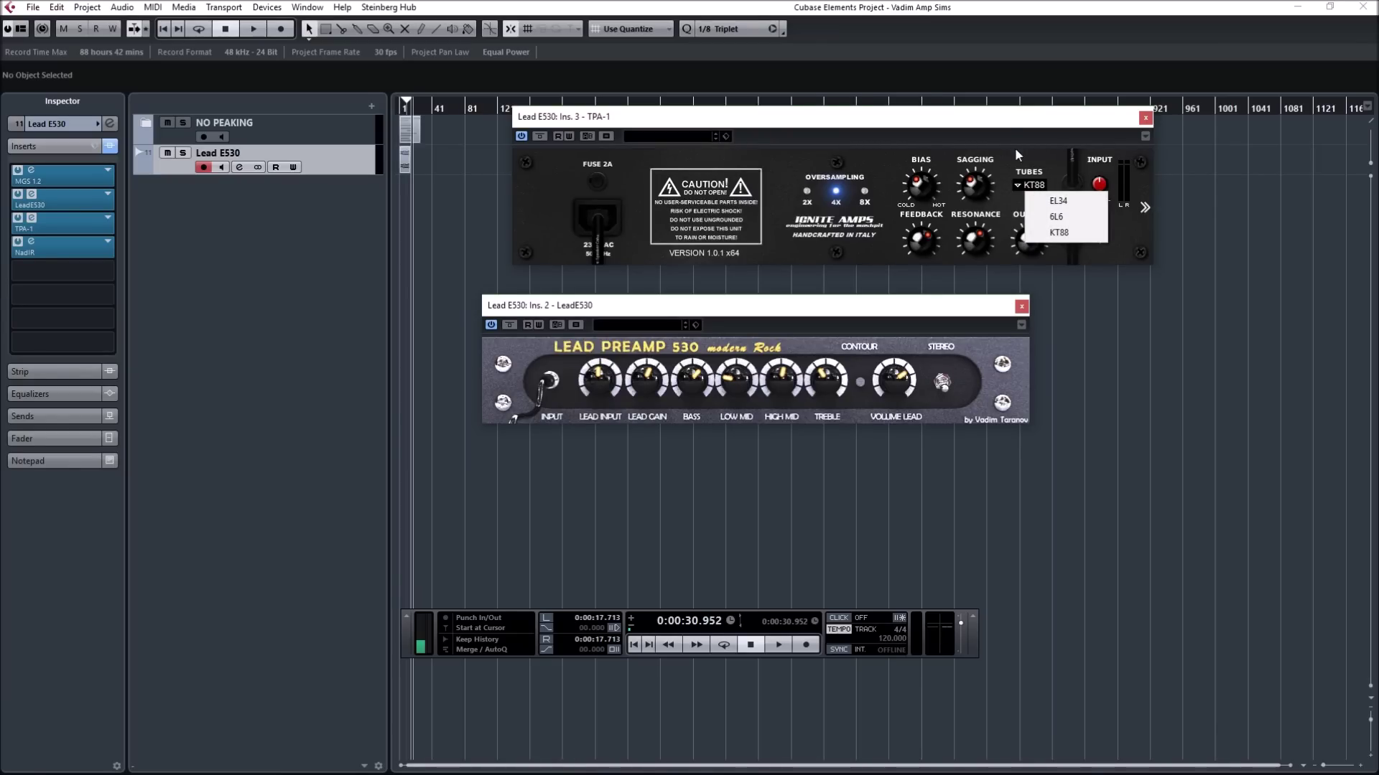
click(1007, 130)
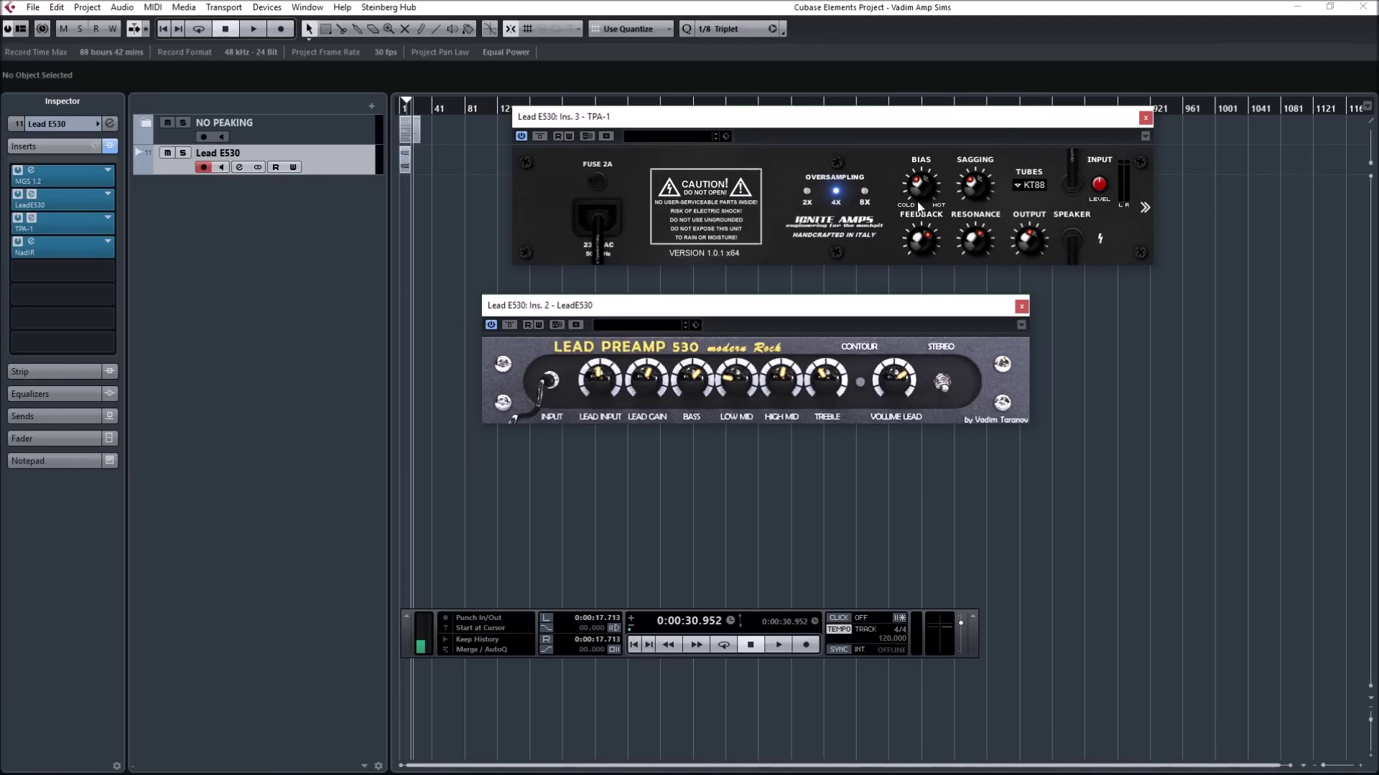
click(1145, 207)
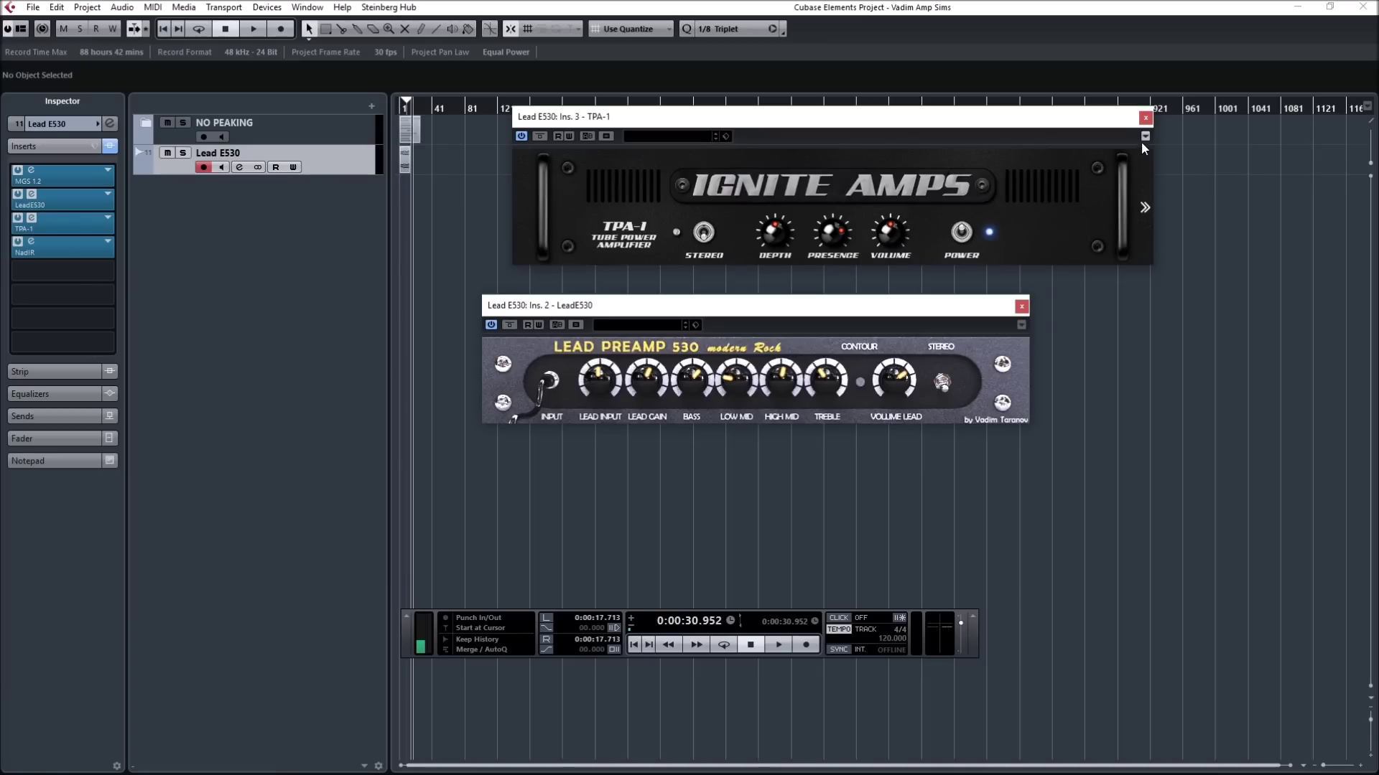
click(1145, 118)
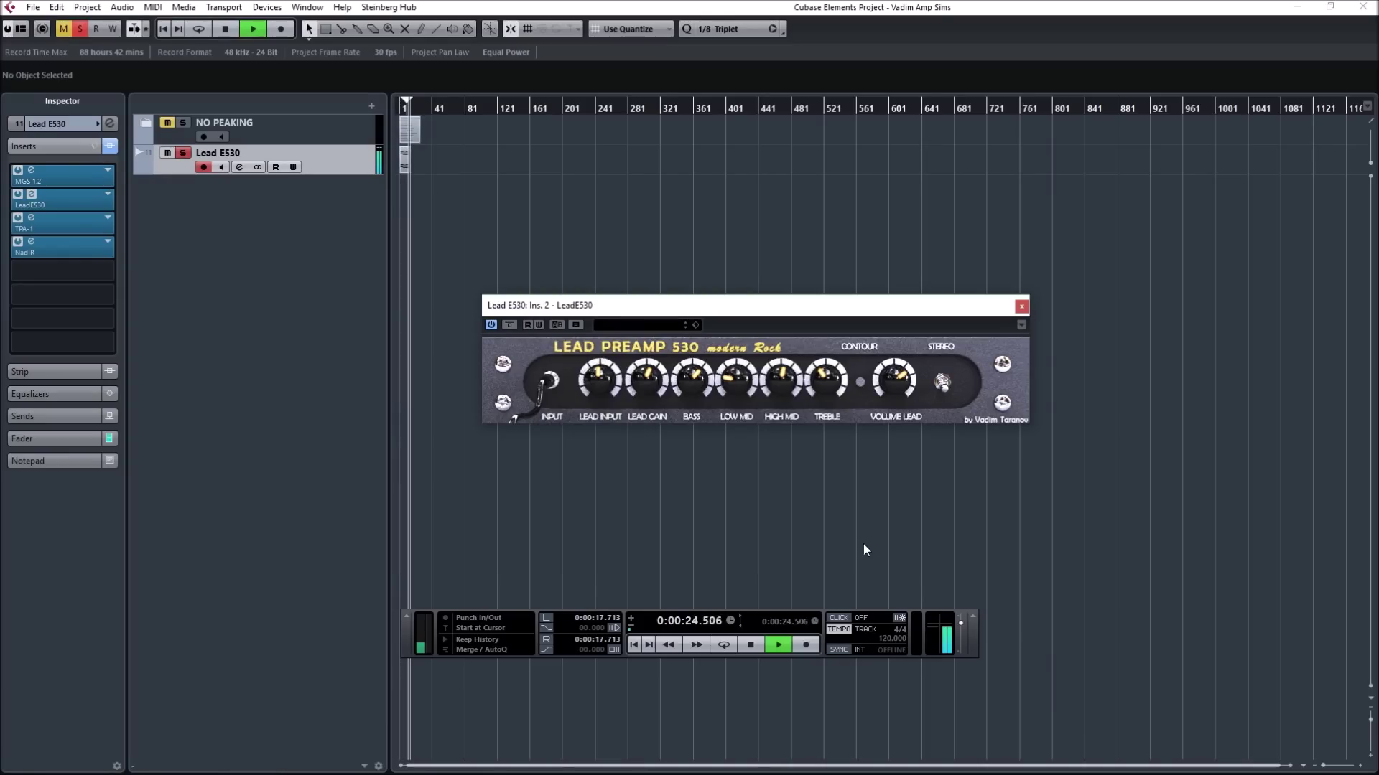
Stop playback of the Lead E530 track and view its MGS 1.2 pedal beside the preamp before closing it
key(space)
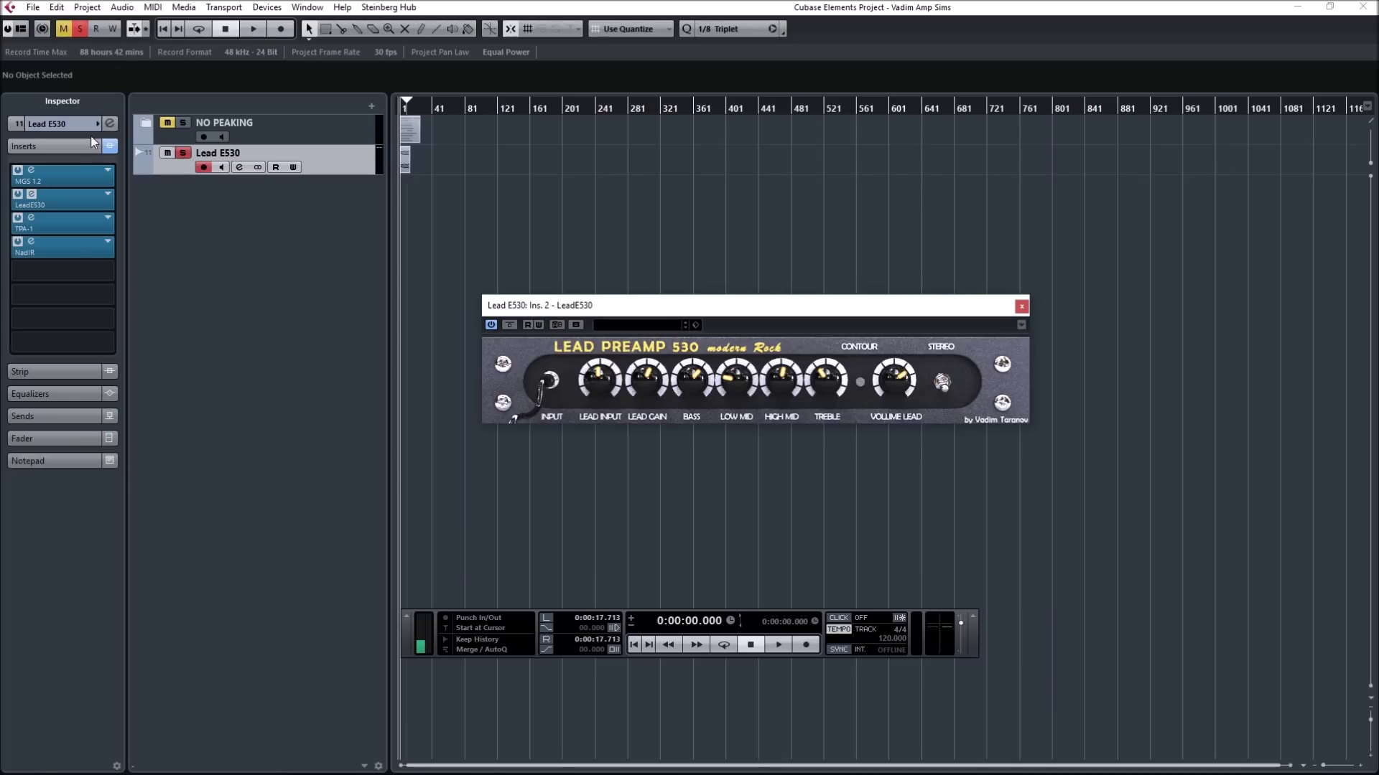
click(75, 182)
drag(970, 193, 363, 219)
click(435, 213)
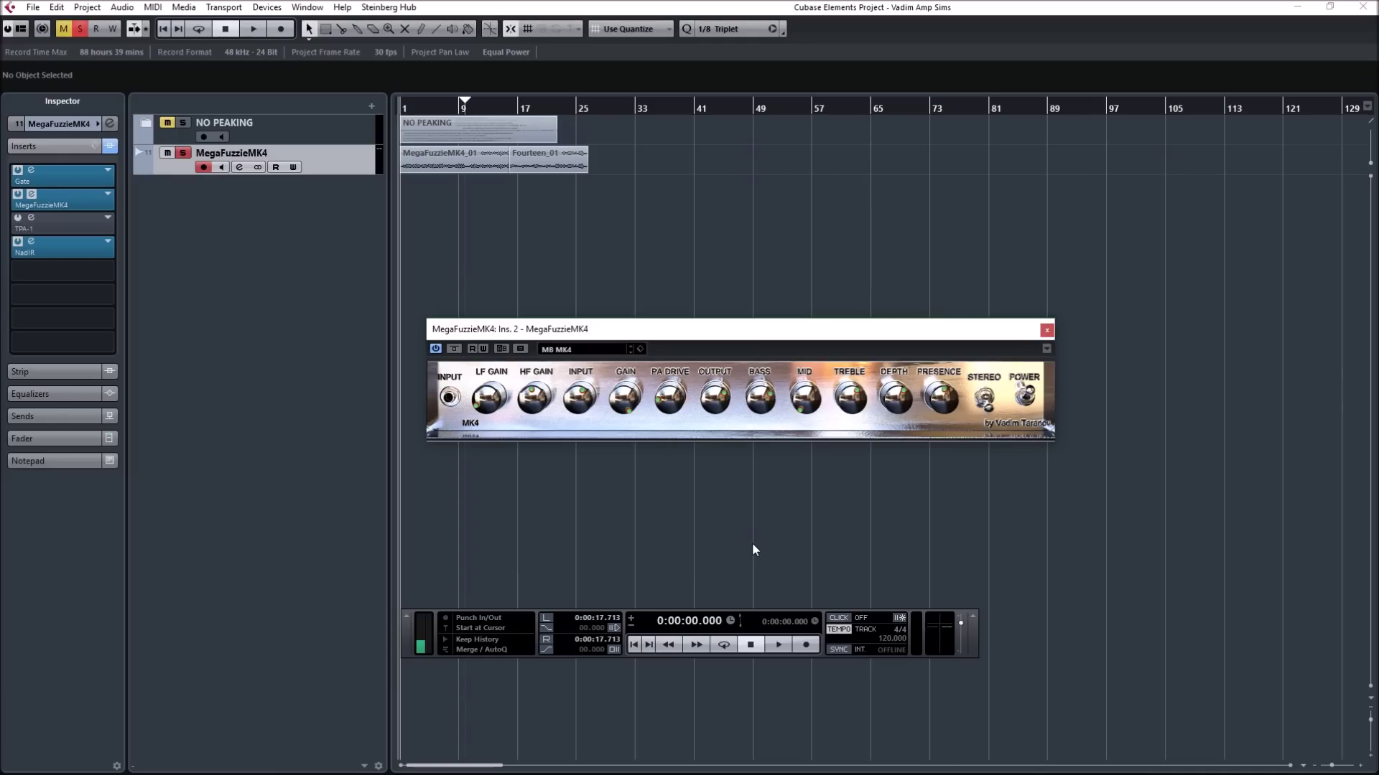
Zoom the project timeline out horizontally until the ruler spans over 1,100 bars, and nudge the MegaFuzzieMK4 window slightly
key(g)
key(g)
key(g)
key(g)
key(g)
key(g)
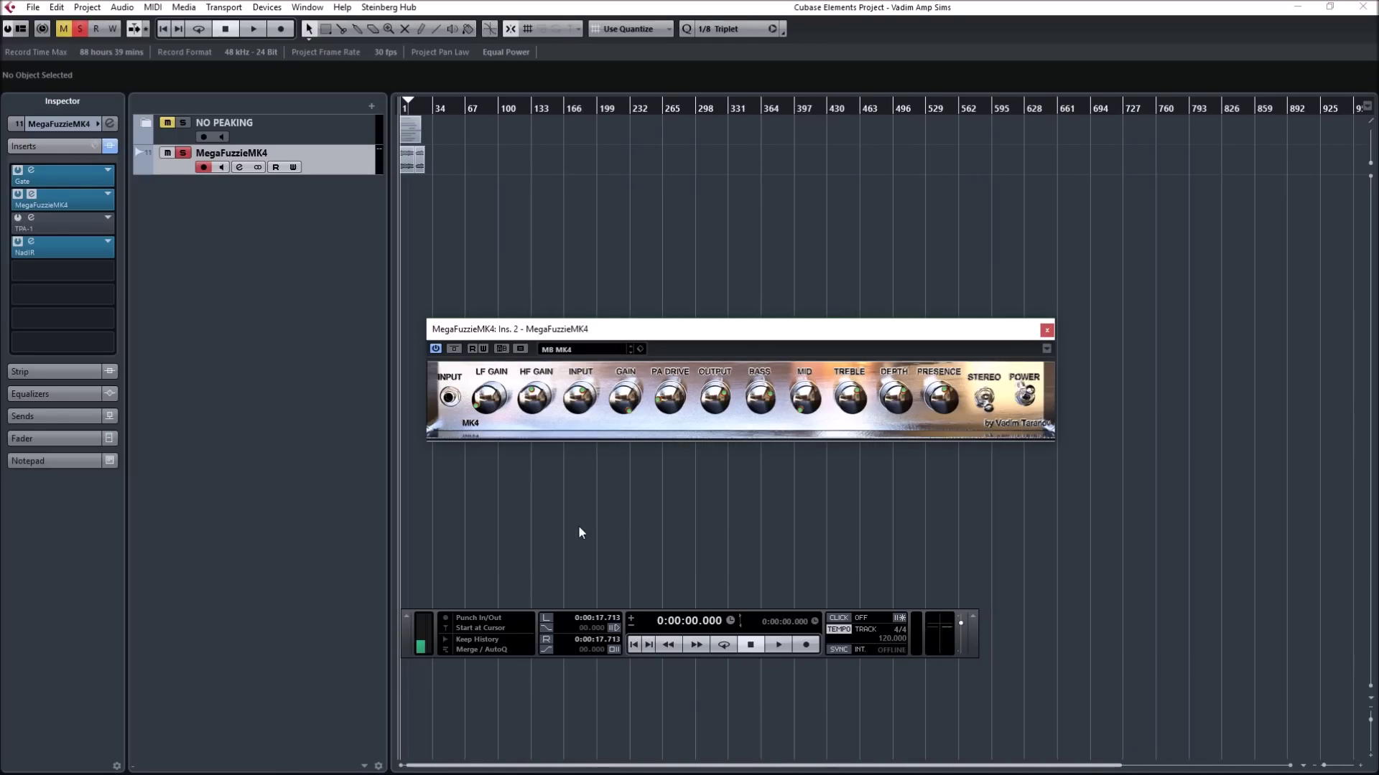
key(g)
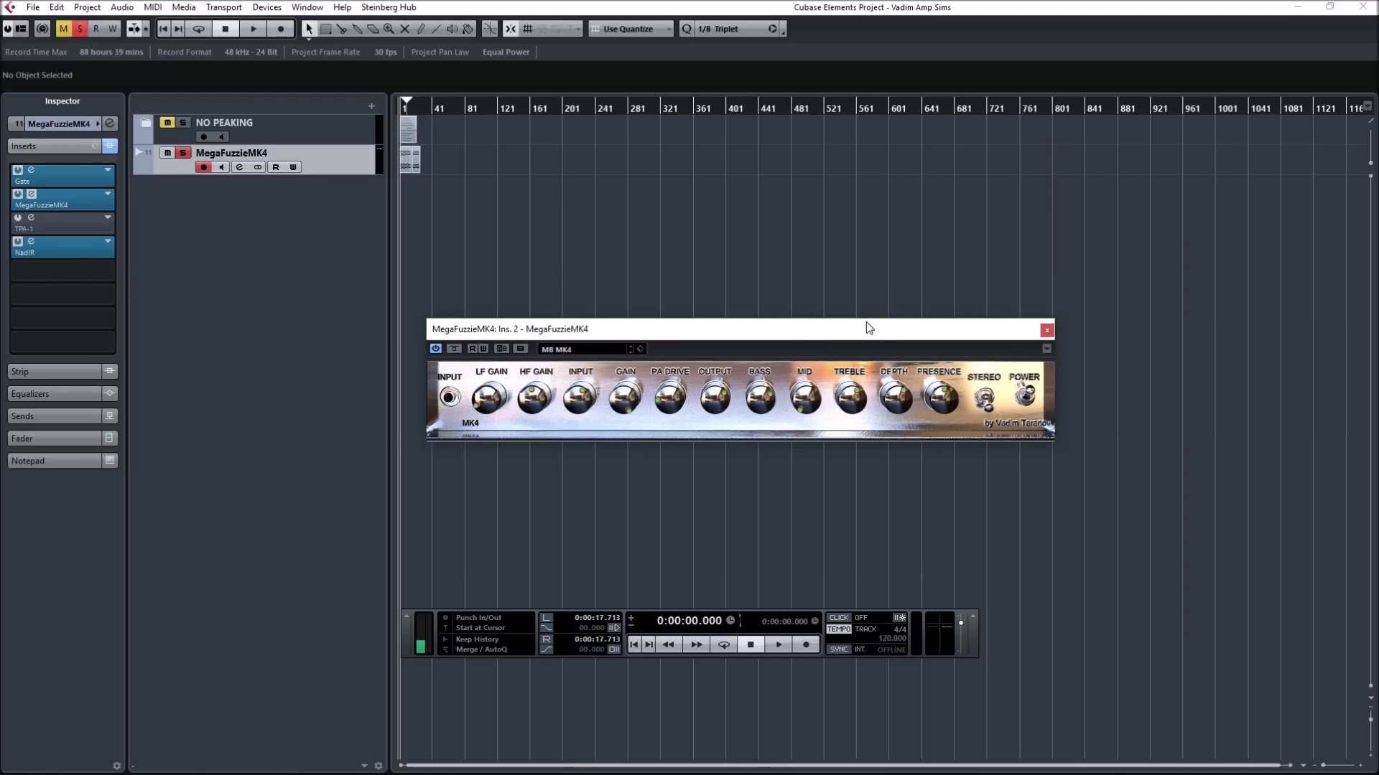
drag(869, 322, 872, 321)
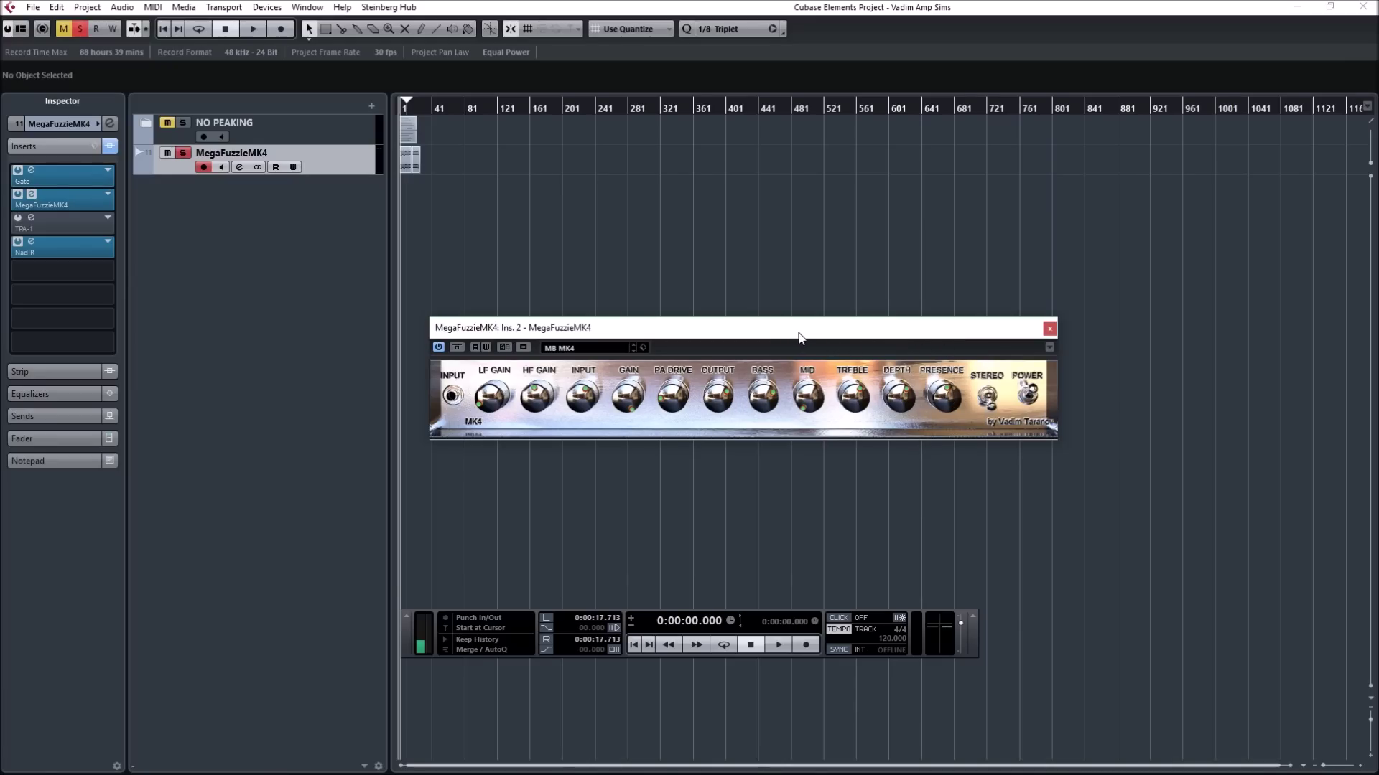
Activate the bypassed TPA-1 power amp on the MegaFuzzieMK4 track, check its rear and front panels, and close it
click(17, 219)
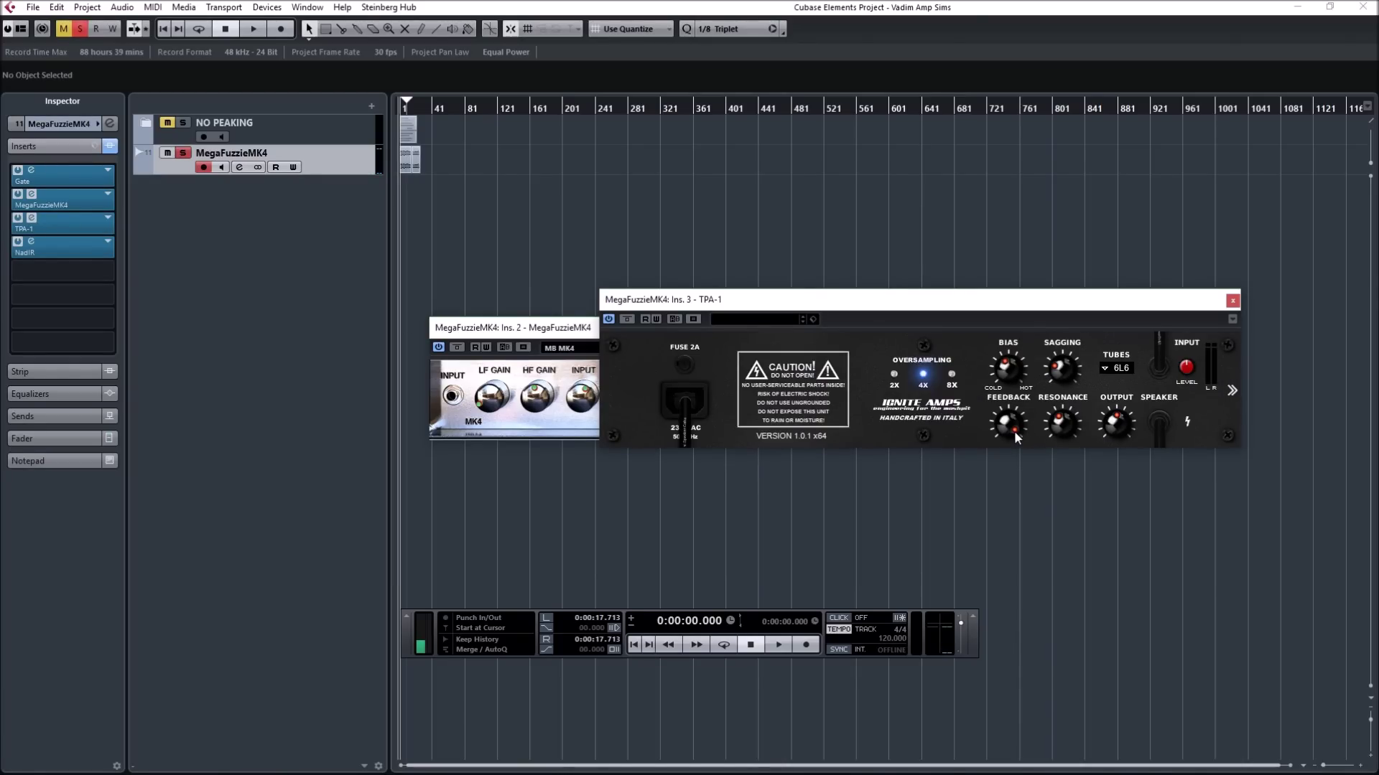
click(1231, 390)
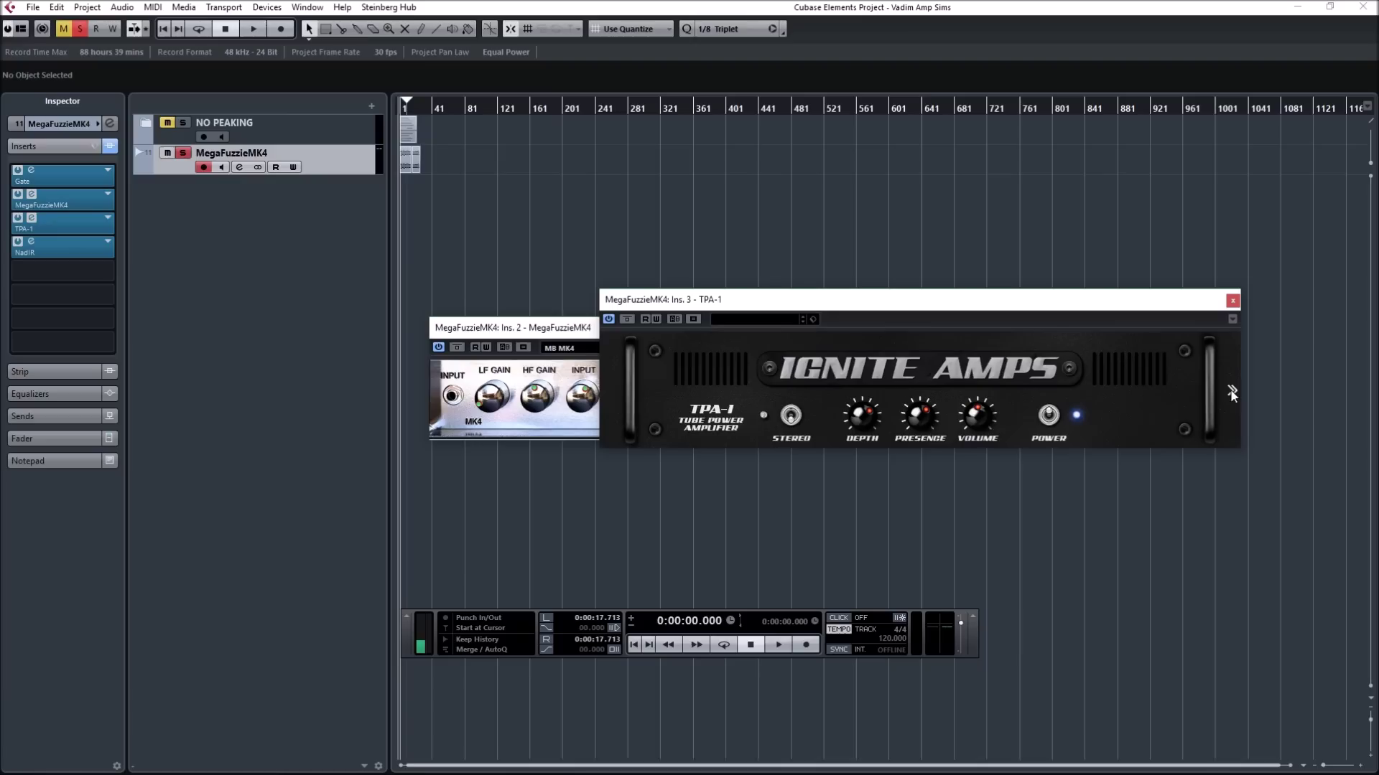
click(1232, 300)
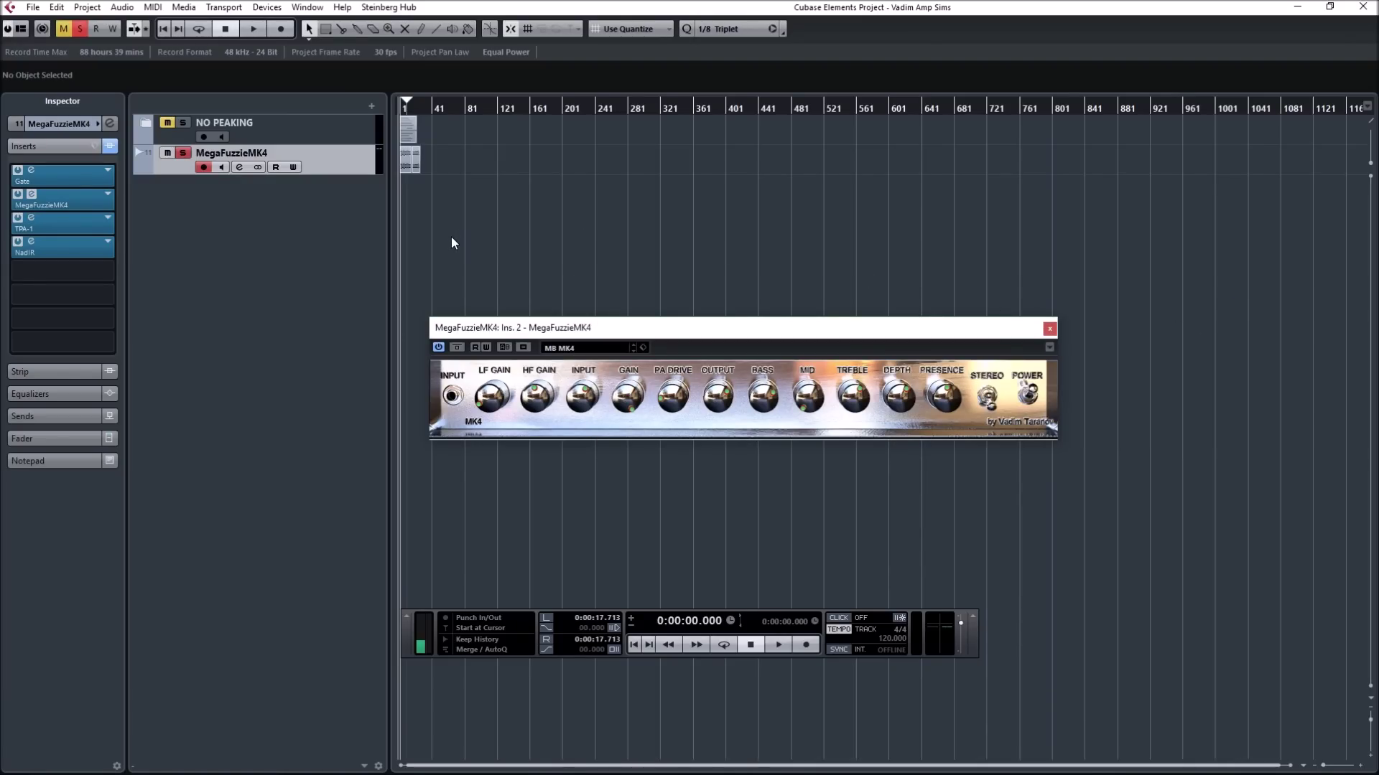
Audition the MegaFuzzieMK4 track with the TPA-1 active and stop playback
key(space)
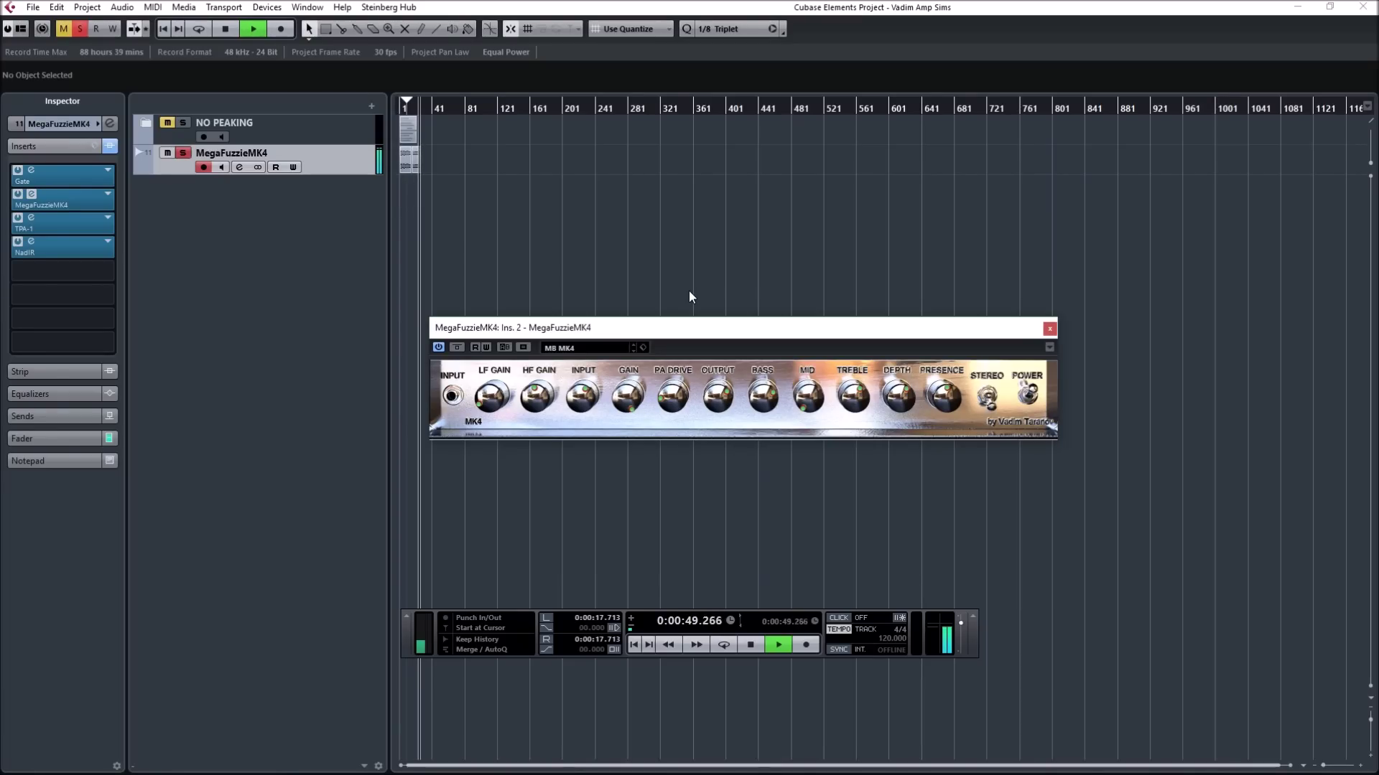
key(space)
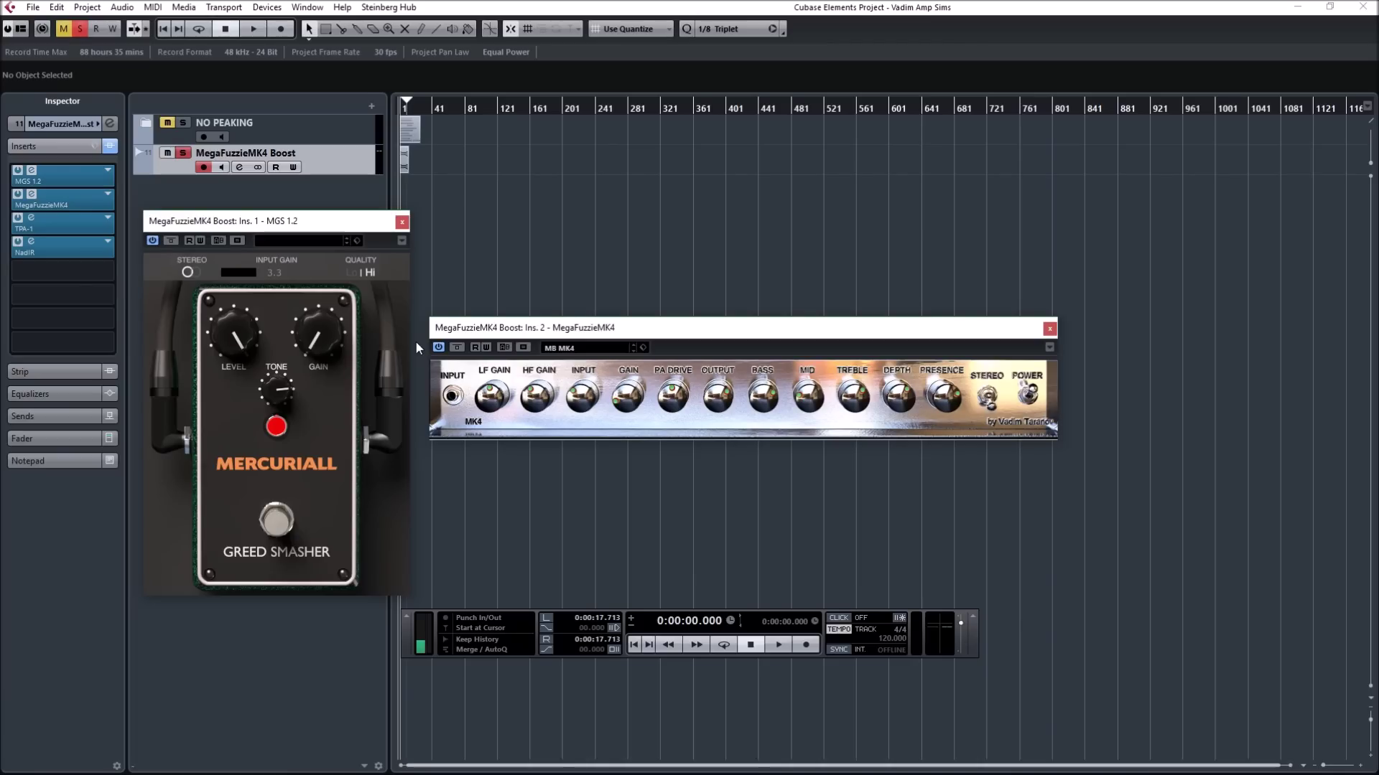
Audition the MegaFuzzieMK4 Boost track with the MGS 1.2 pedal in front of the amp and stop playback
key(space)
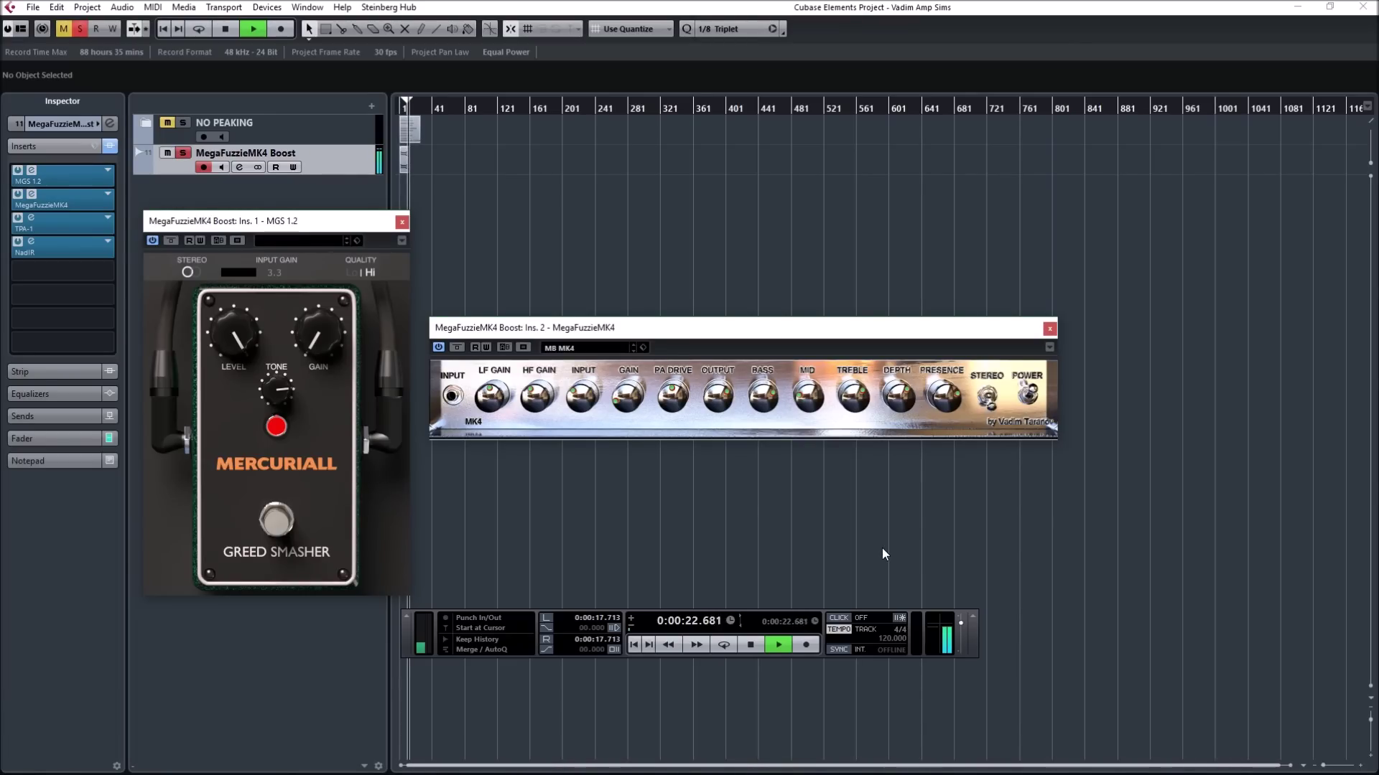
key(space)
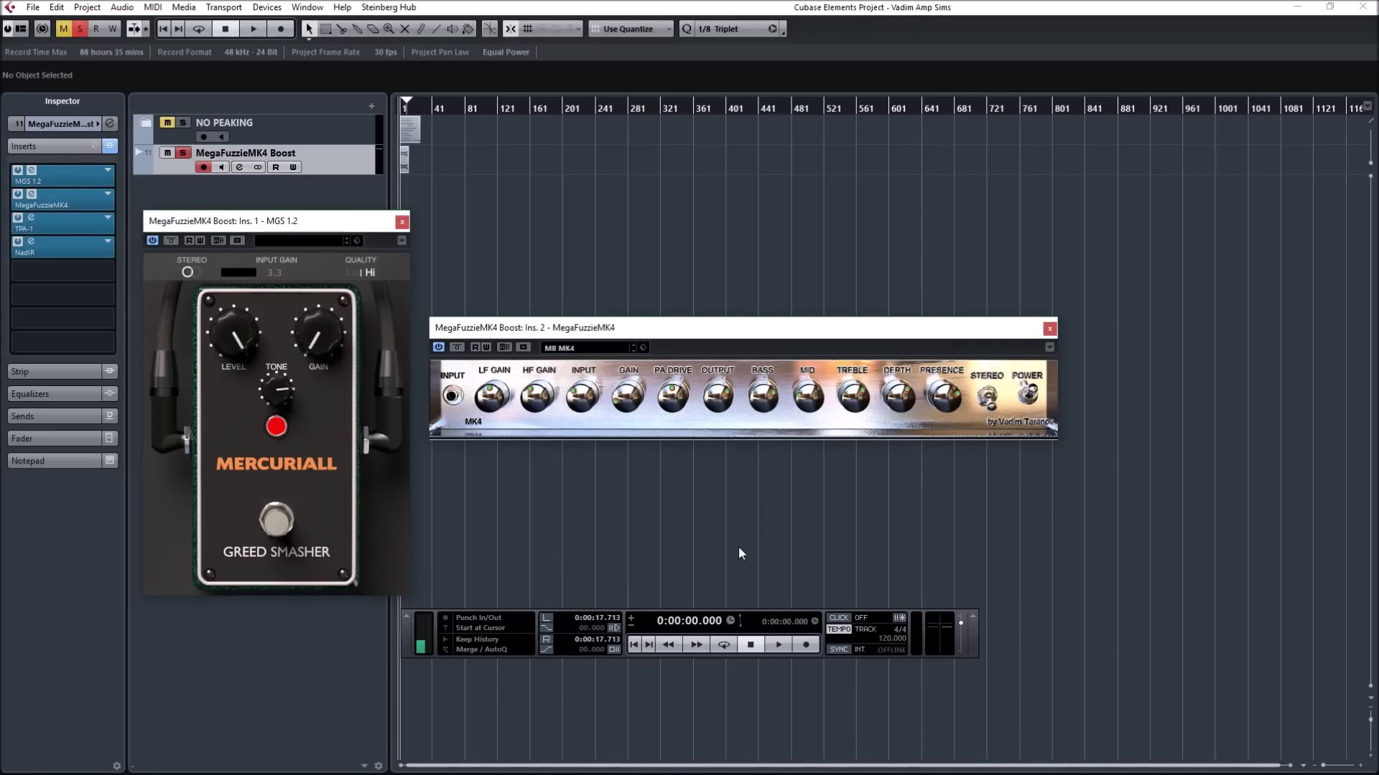
Close the MGS 1.2 pedal window, solo the MarsJFD track, and audition its amp before stopping playback
click(400, 223)
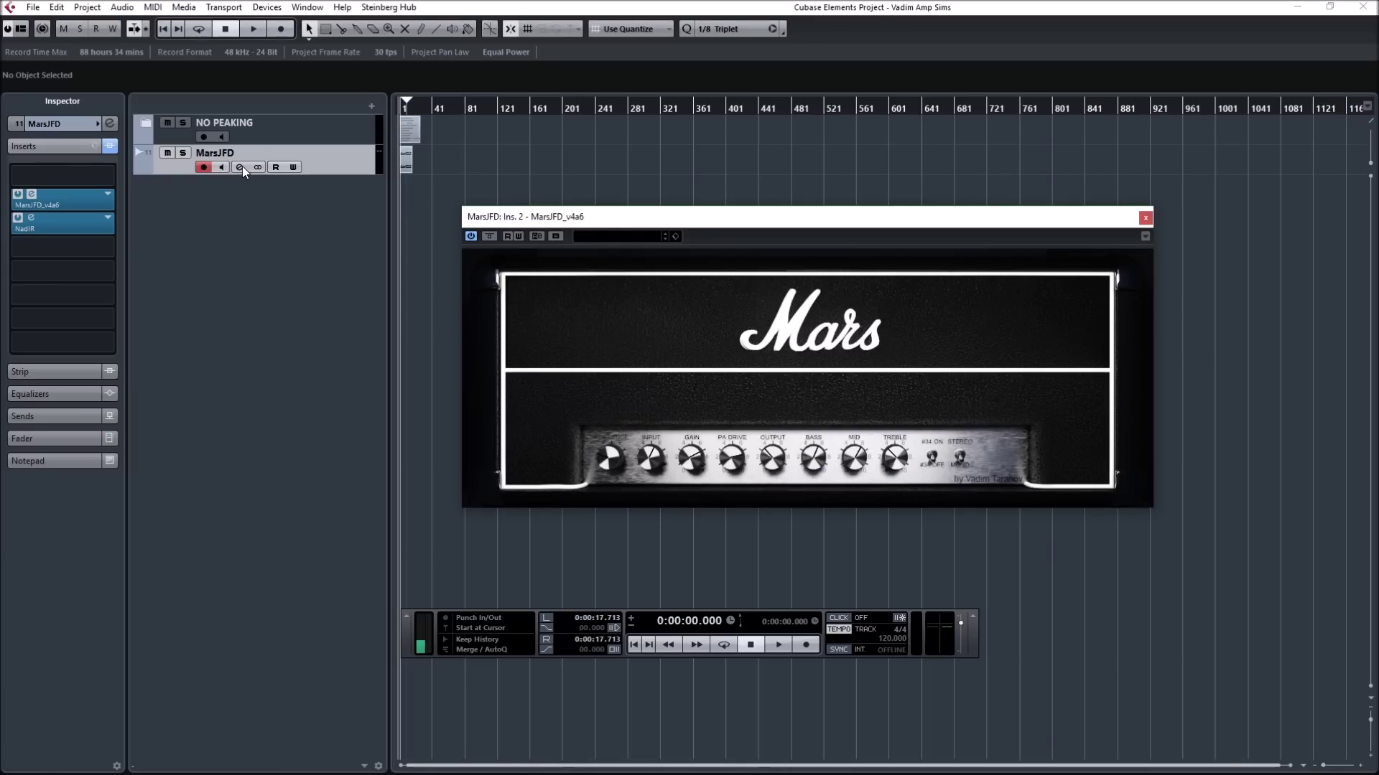
click(183, 153)
click(933, 457)
click(933, 457)
key(space)
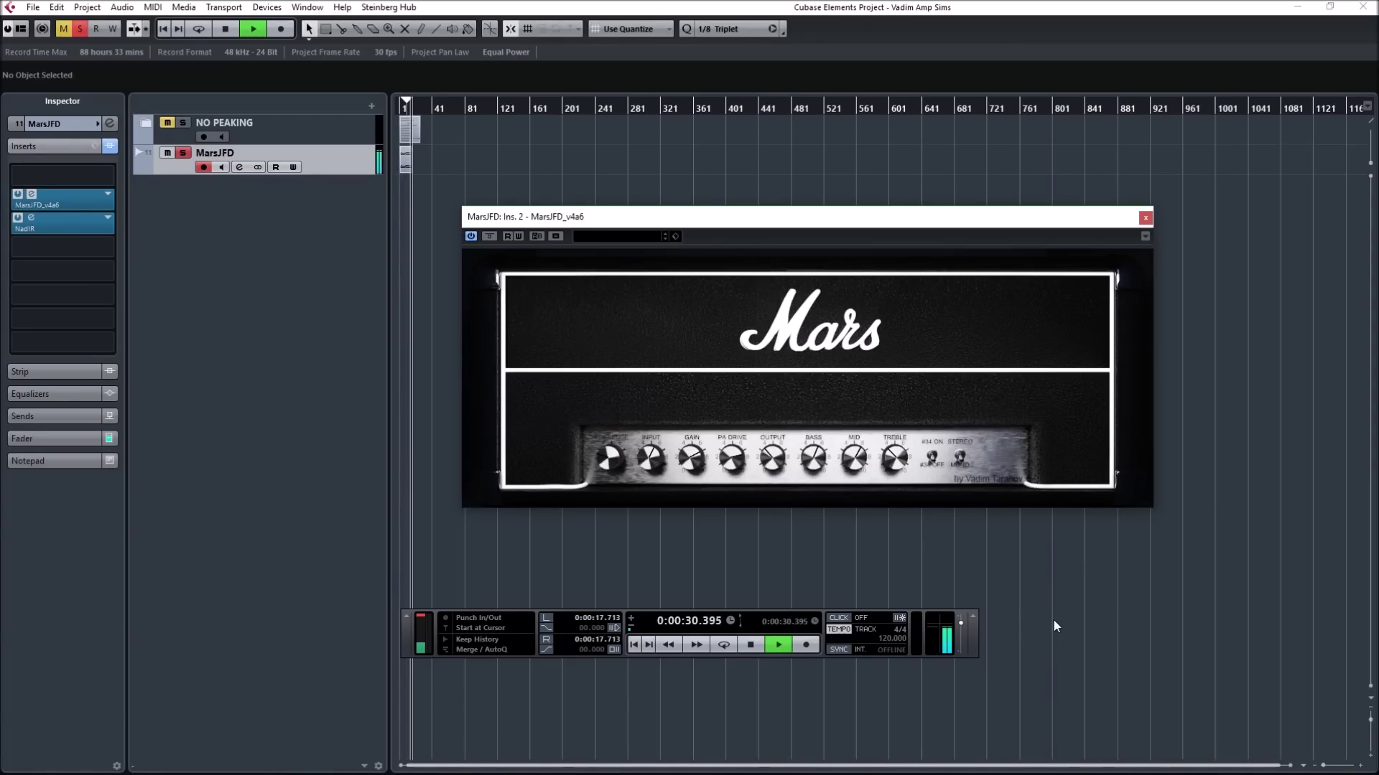
key(space)
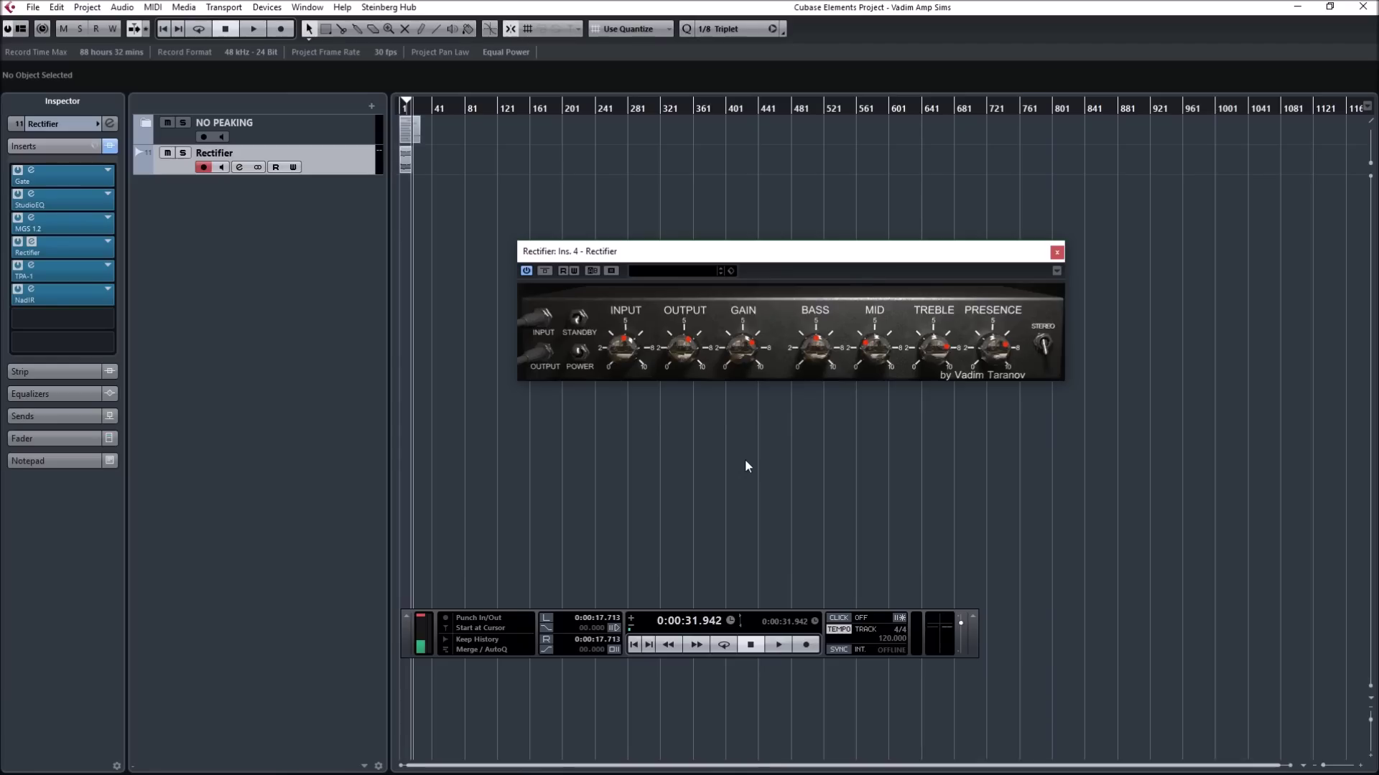
Return the project to the start, inspect the StudioEQ and MGS 1.2 inserts on the Rectifier track, and close both windows
click(634, 645)
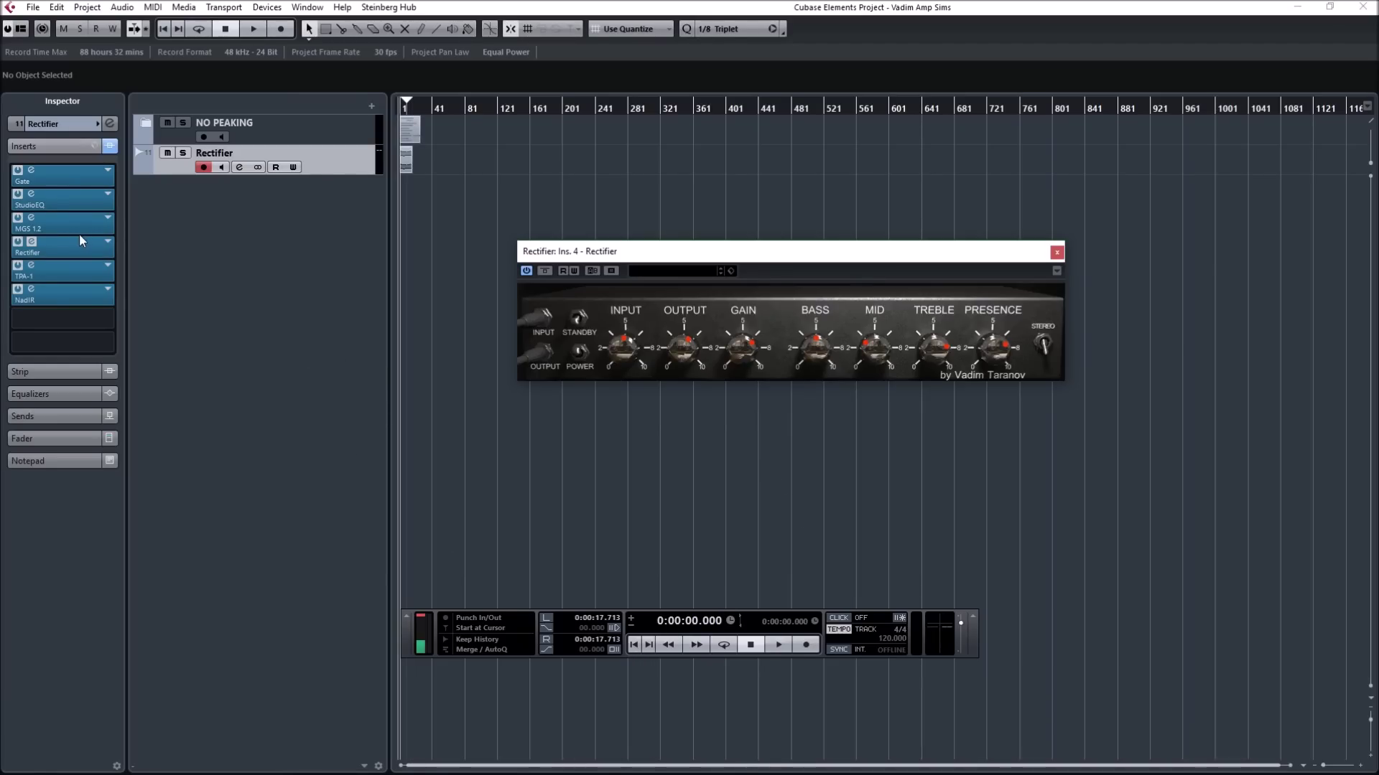
click(31, 194)
drag(144, 300, 450, 421)
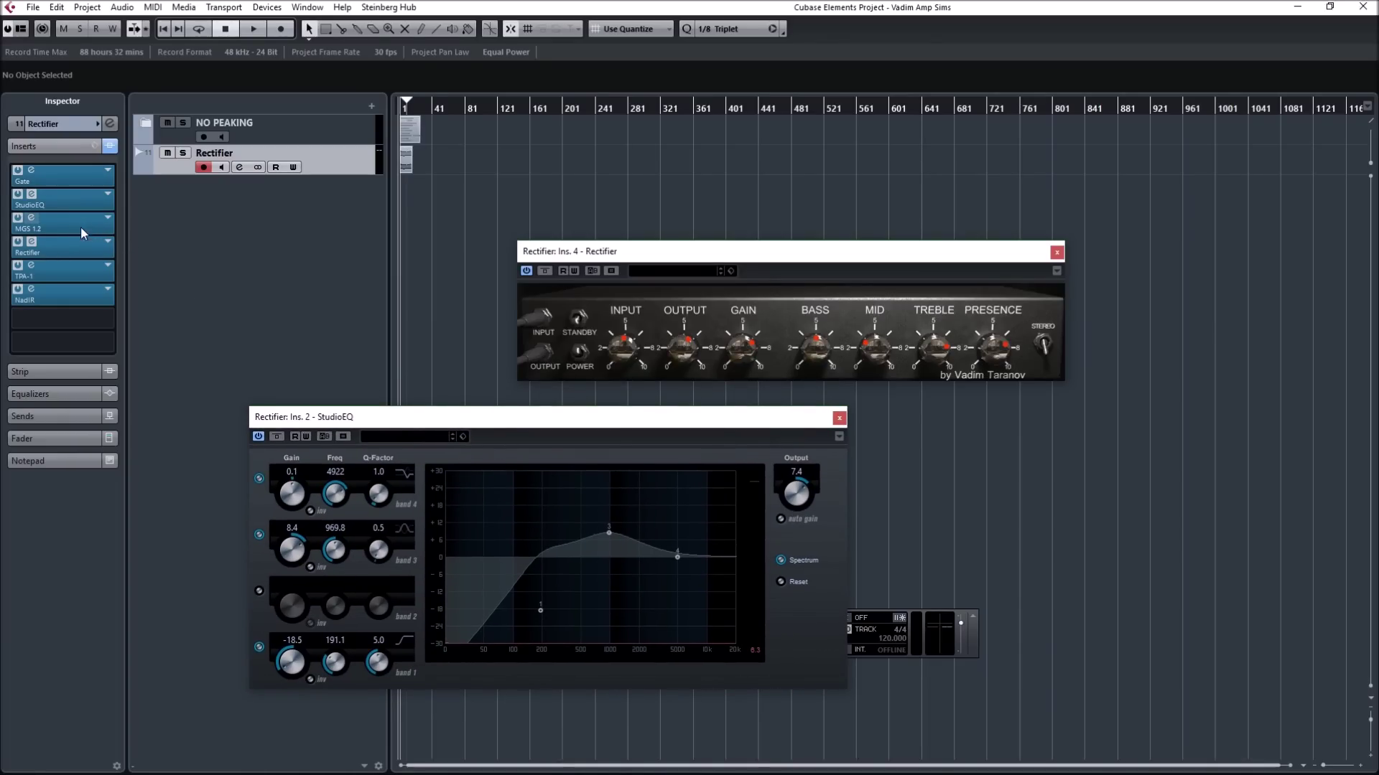
click(31, 217)
drag(600, 280, 973, 391)
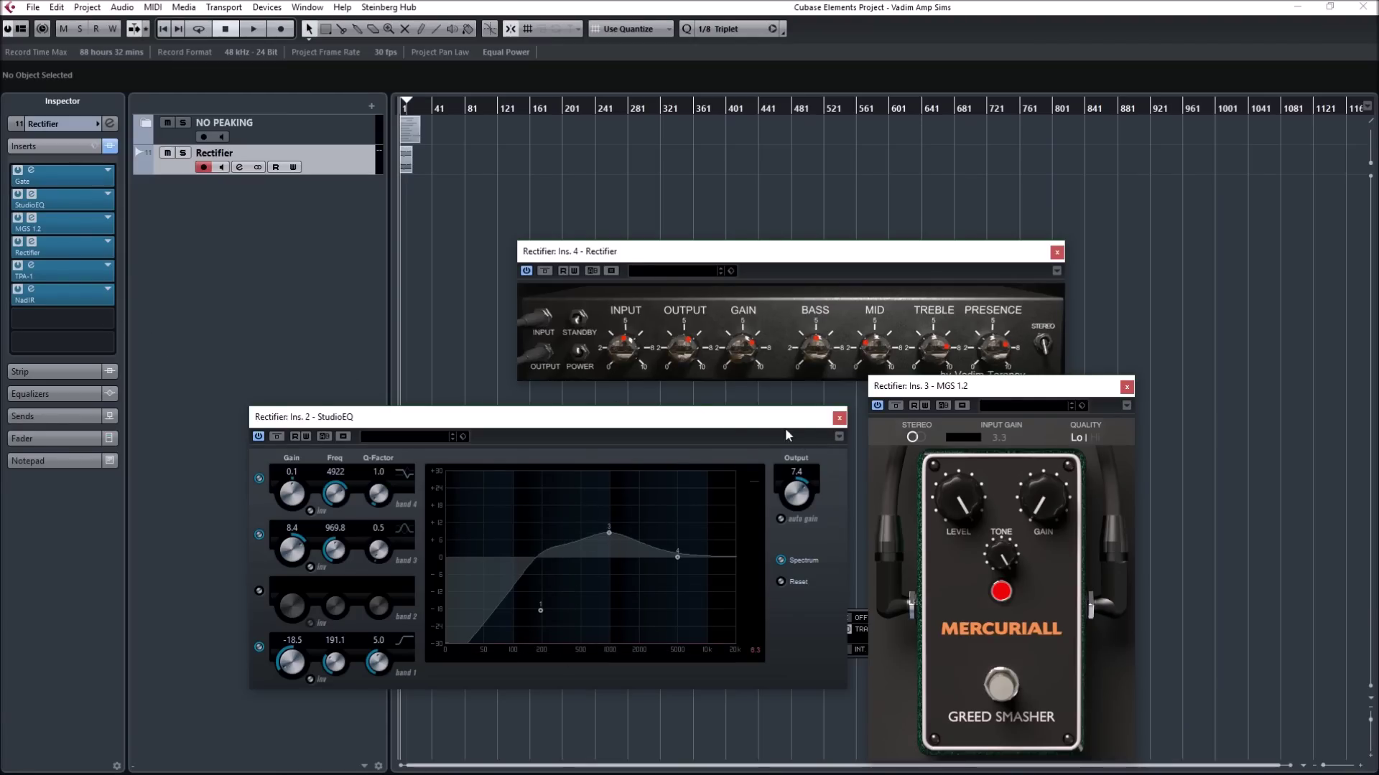
click(838, 417)
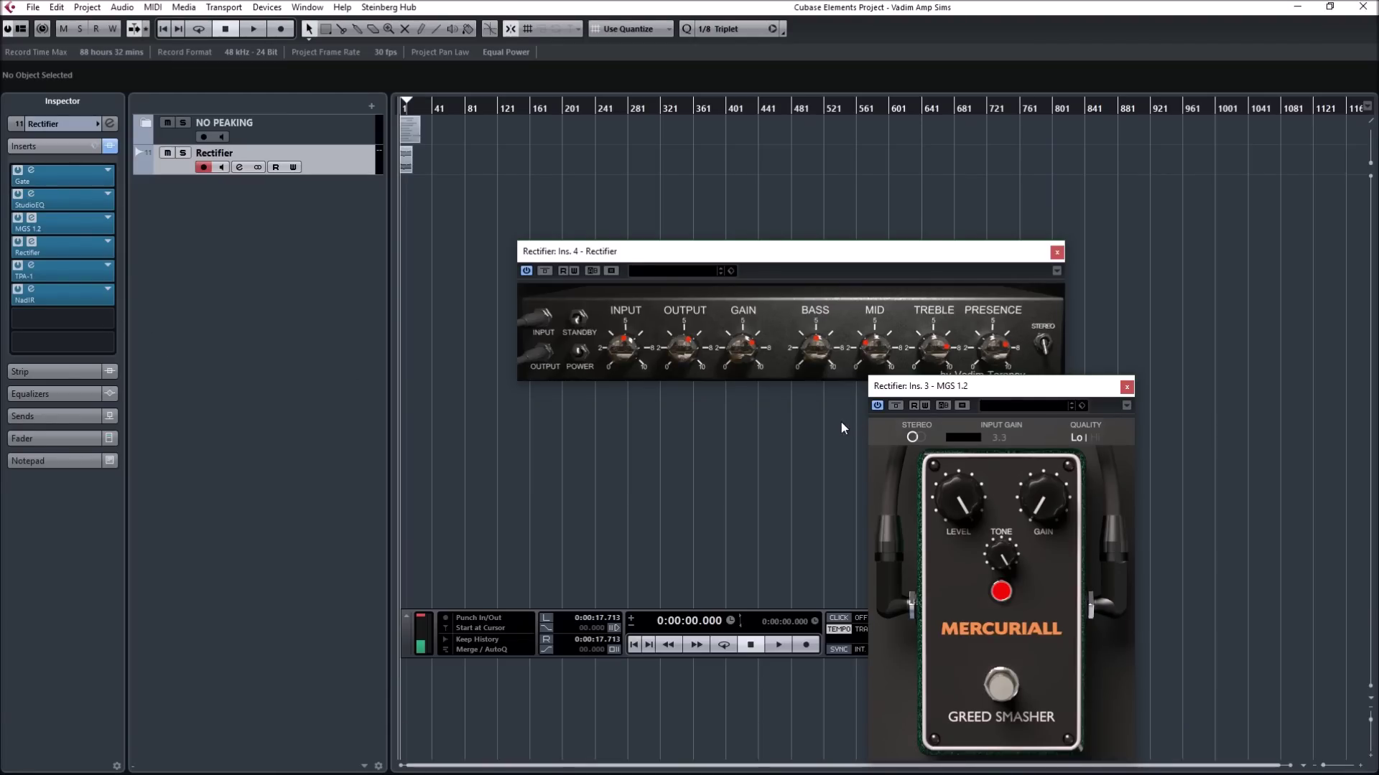
click(1126, 387)
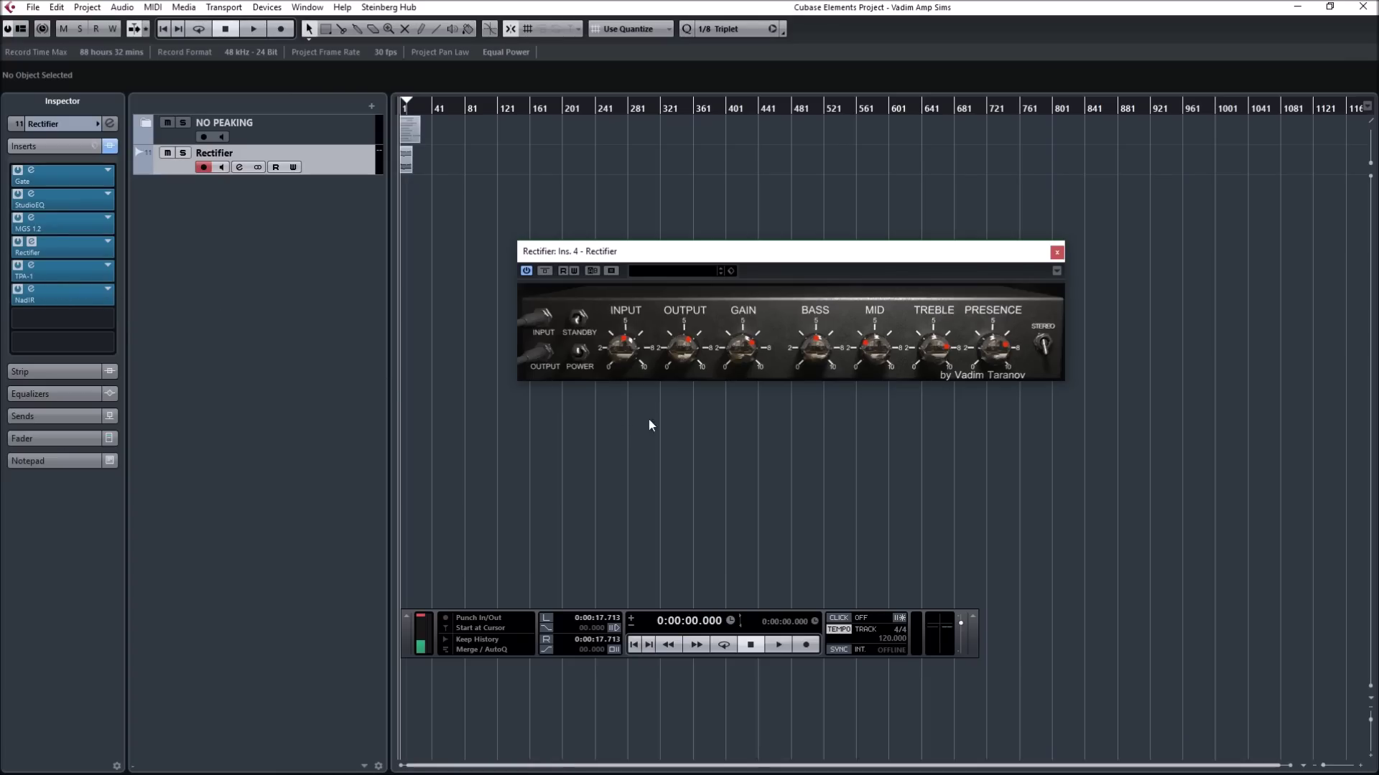
Check the front and rear panels of the Rectifier track's TPA-1 power amp, and close it
click(30, 265)
drag(941, 467, 561, 399)
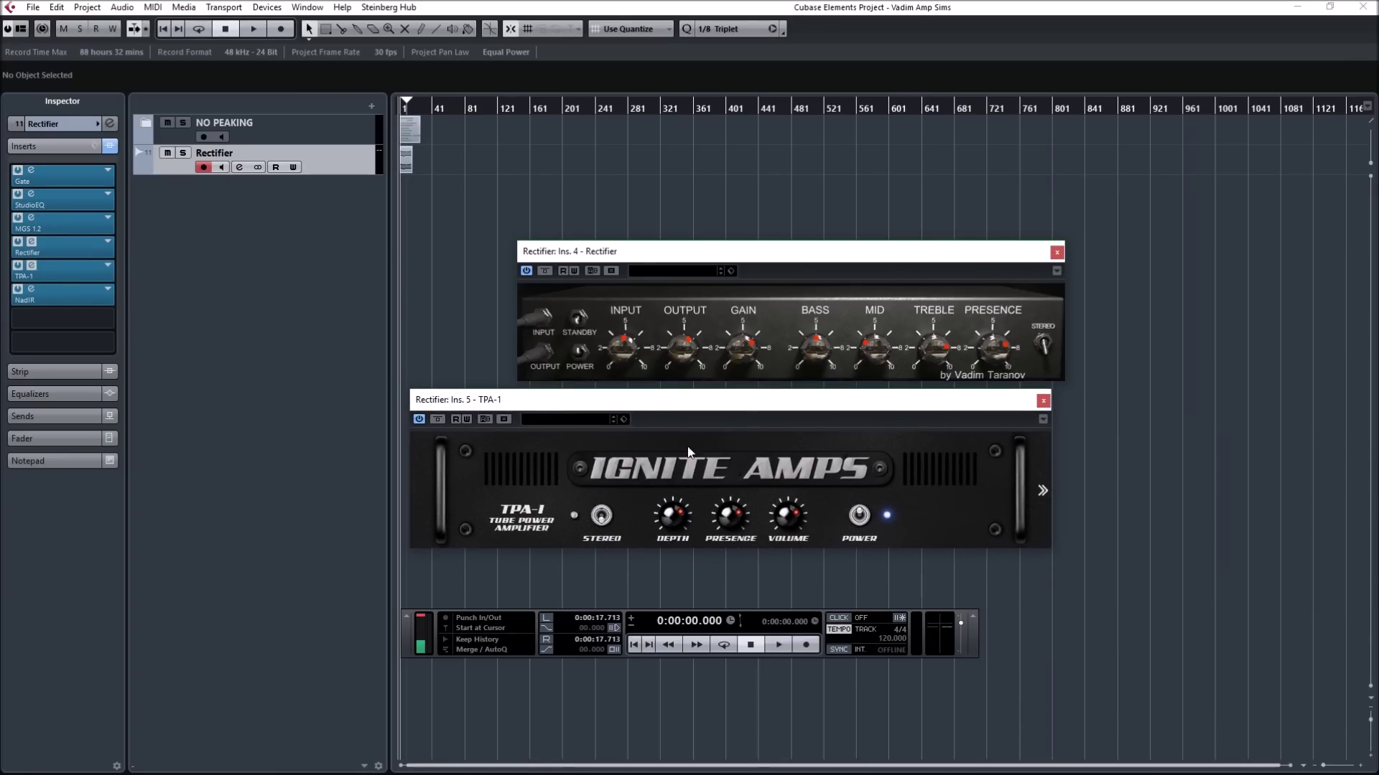
click(1042, 491)
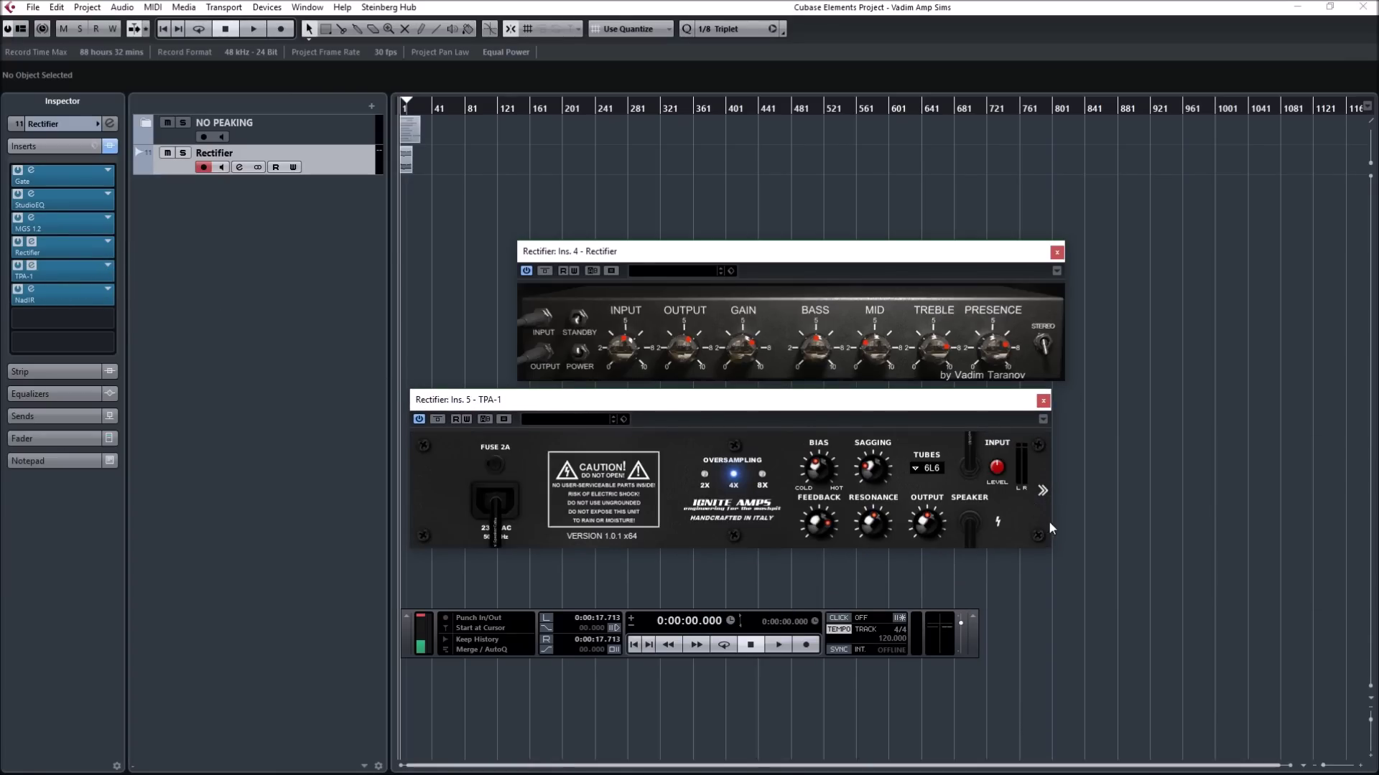
click(1043, 400)
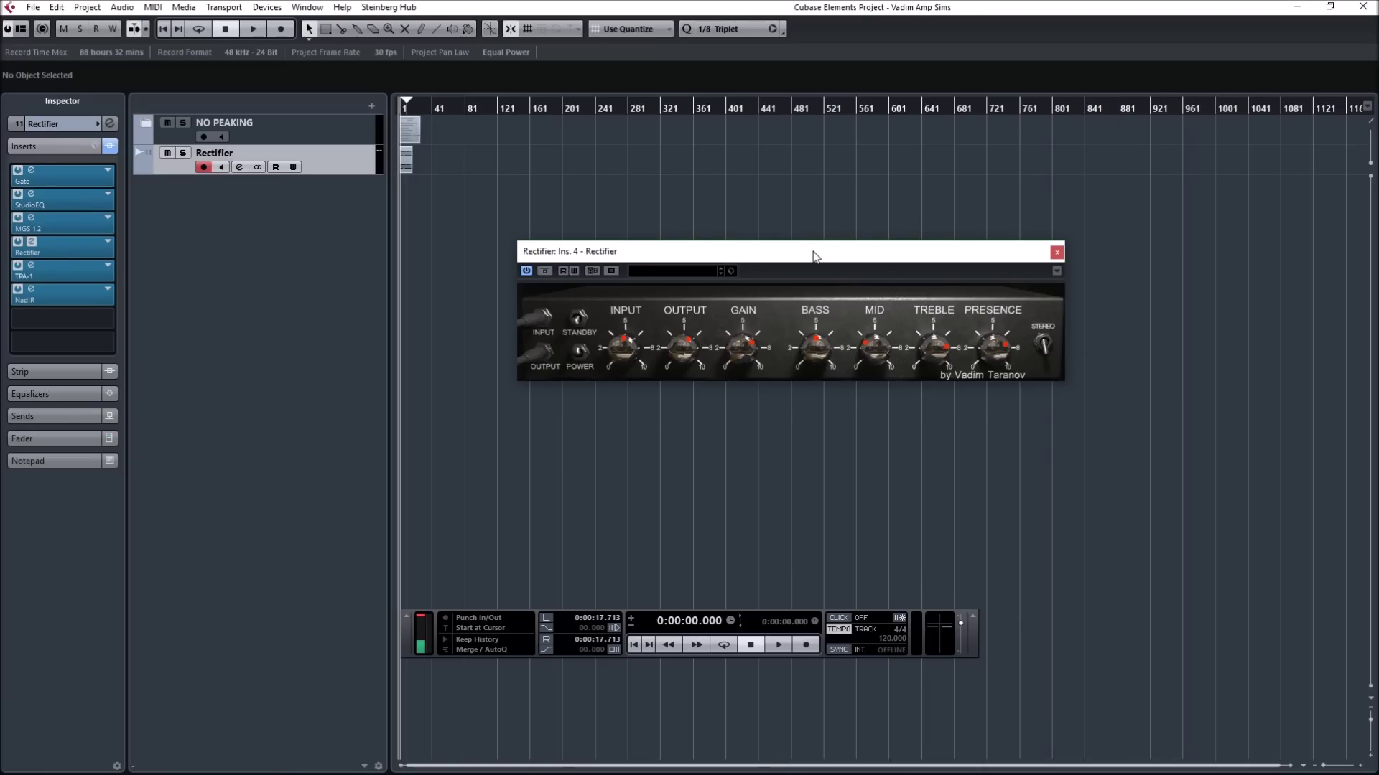
Solo the Rectifier track and audition it from the project start, stopping playback at the end
key(s)
click(778, 644)
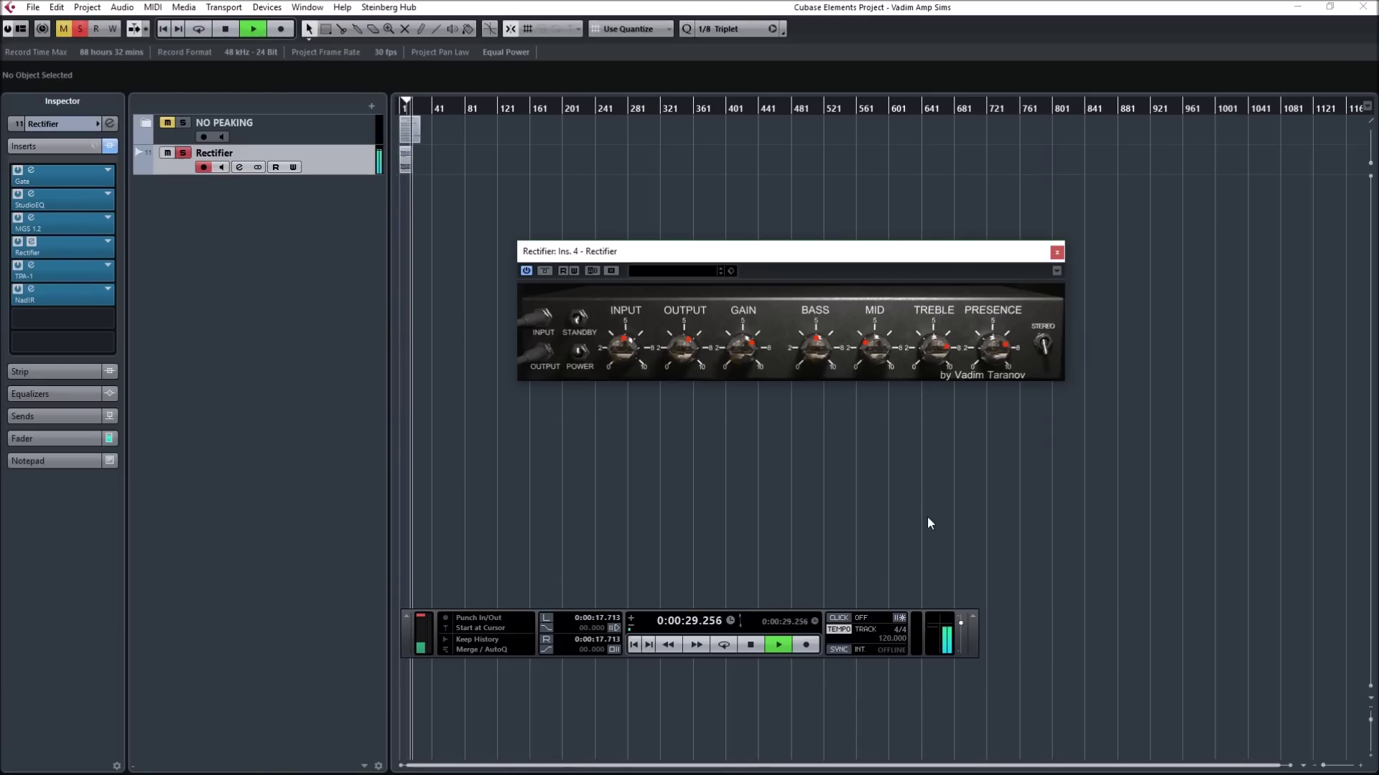
key(space)
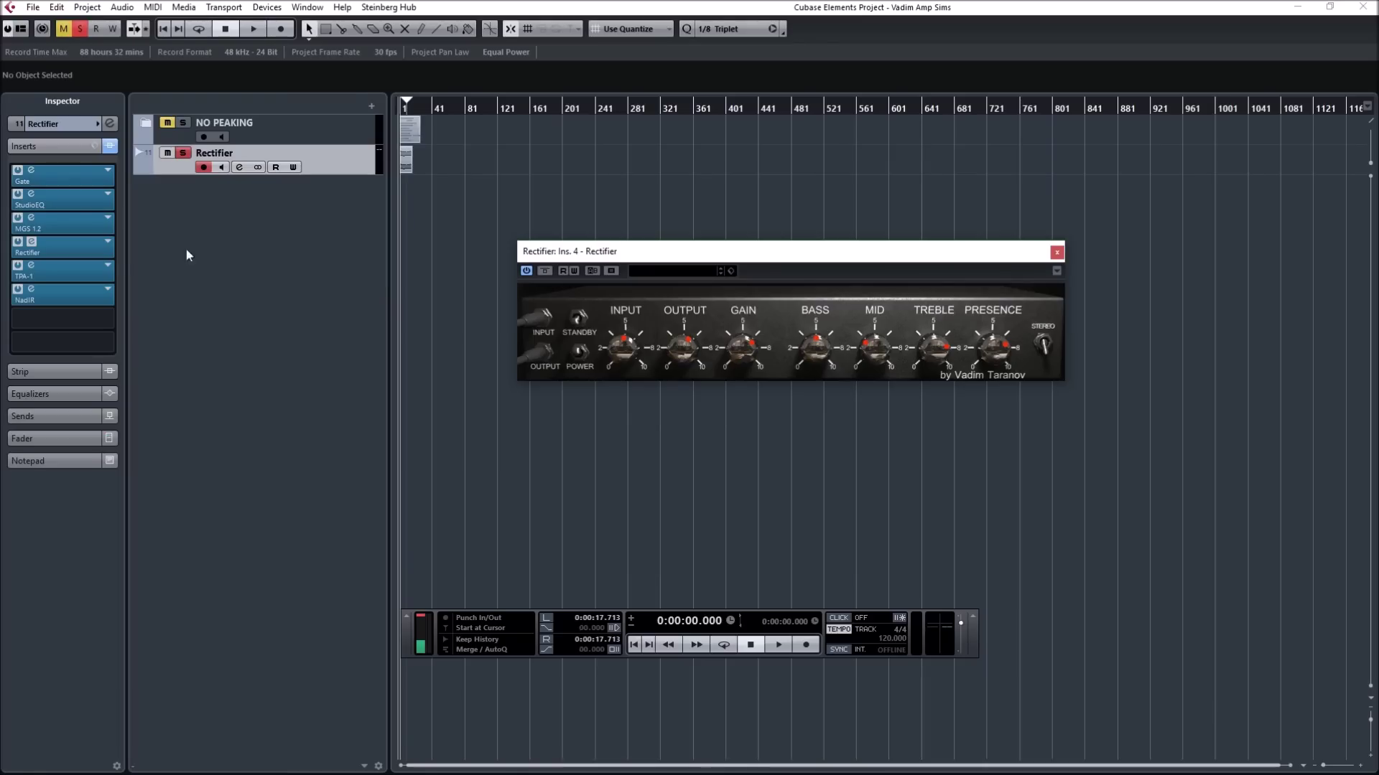
Review the Rectifier track's StudioEQ and MGS 1.2 side by side, close them, and point out the amp's tone controls
click(31, 194)
click(31, 218)
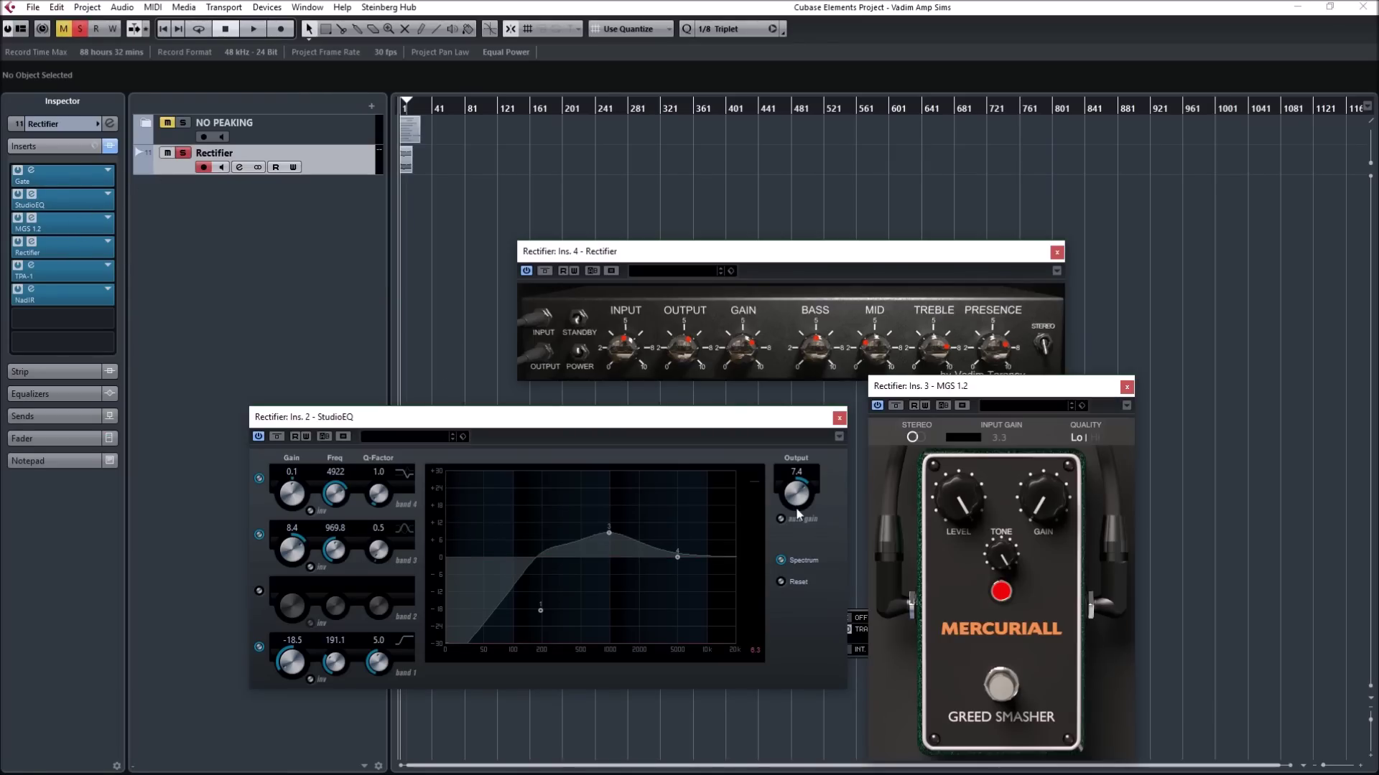
click(839, 418)
click(1126, 388)
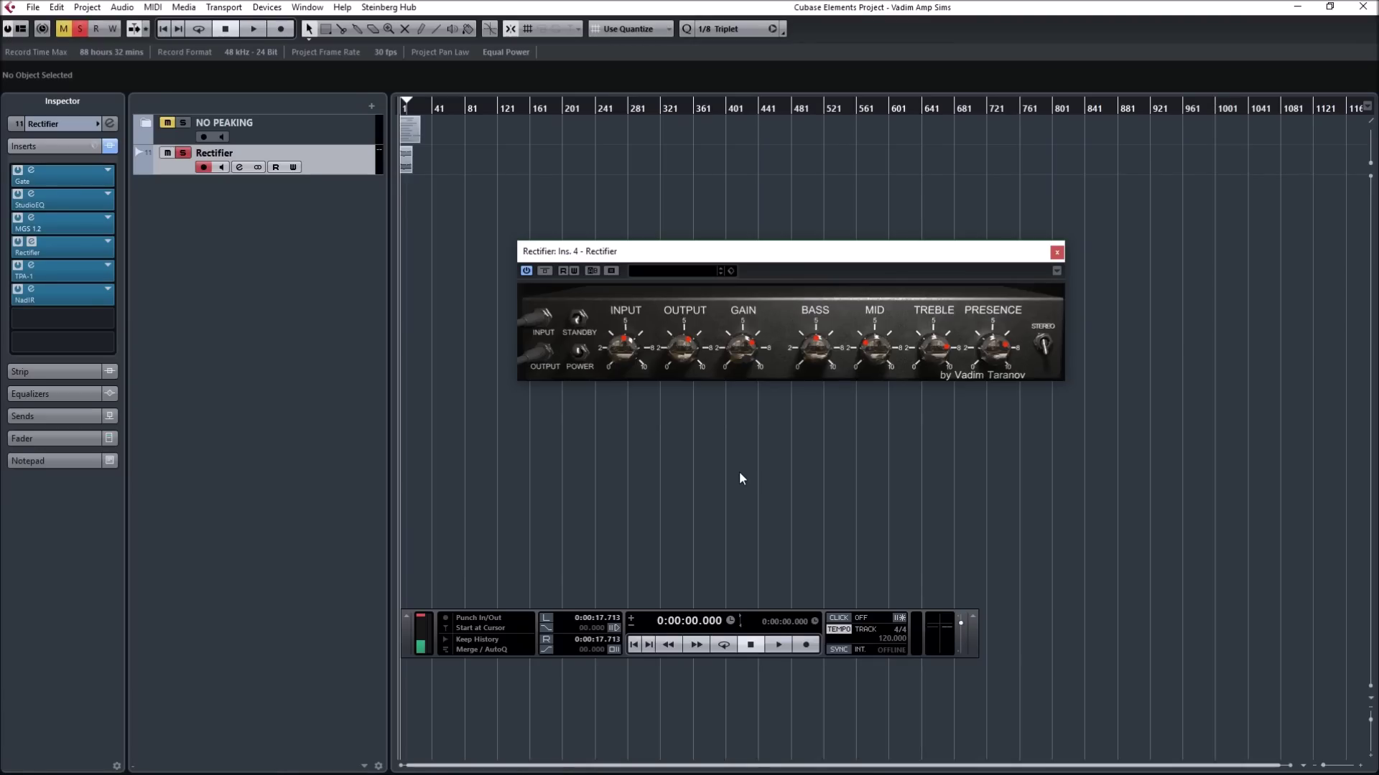
click(919, 333)
drag(875, 348, 874, 330)
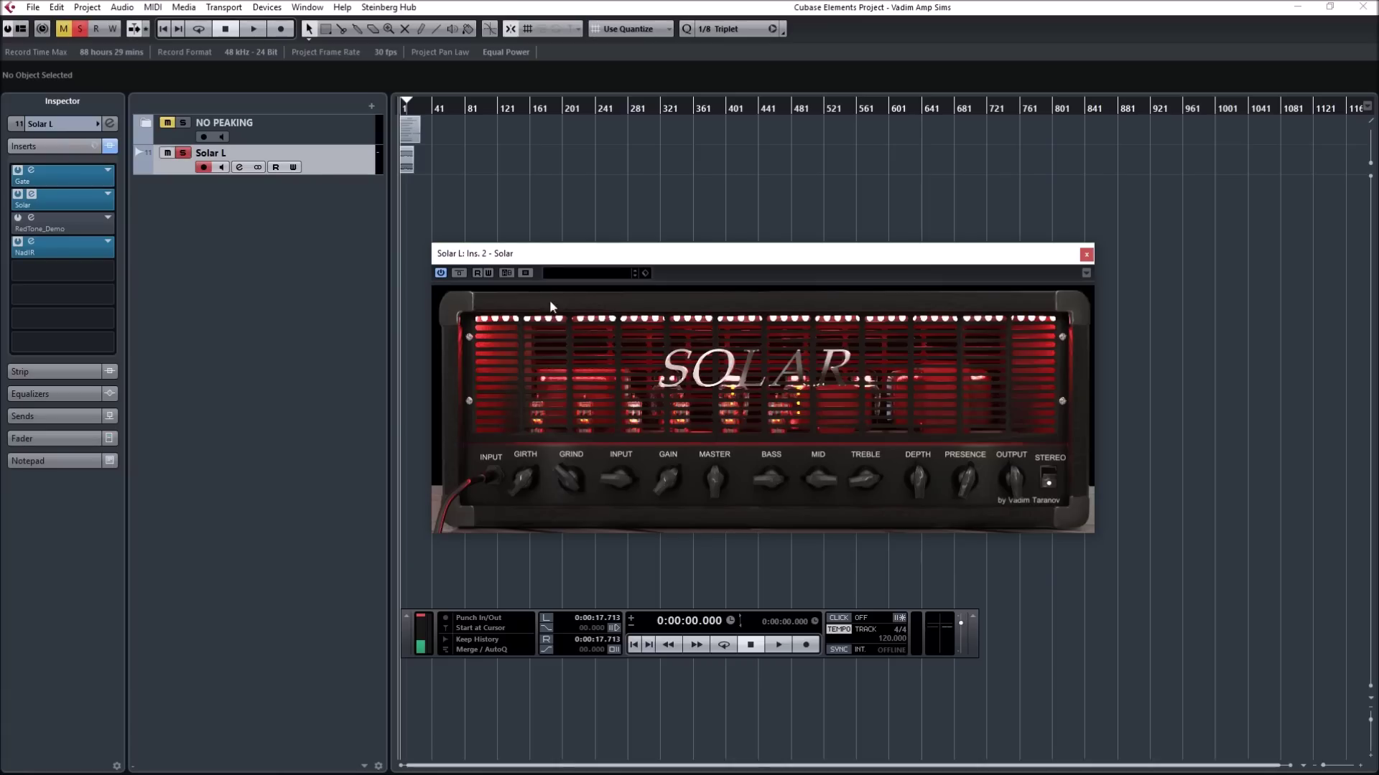
Nudge the Solar amp window up slightly, audition the Solar L track alone and with Solar R, and stop playback
drag(575, 479, 574, 471)
drag(708, 258, 697, 250)
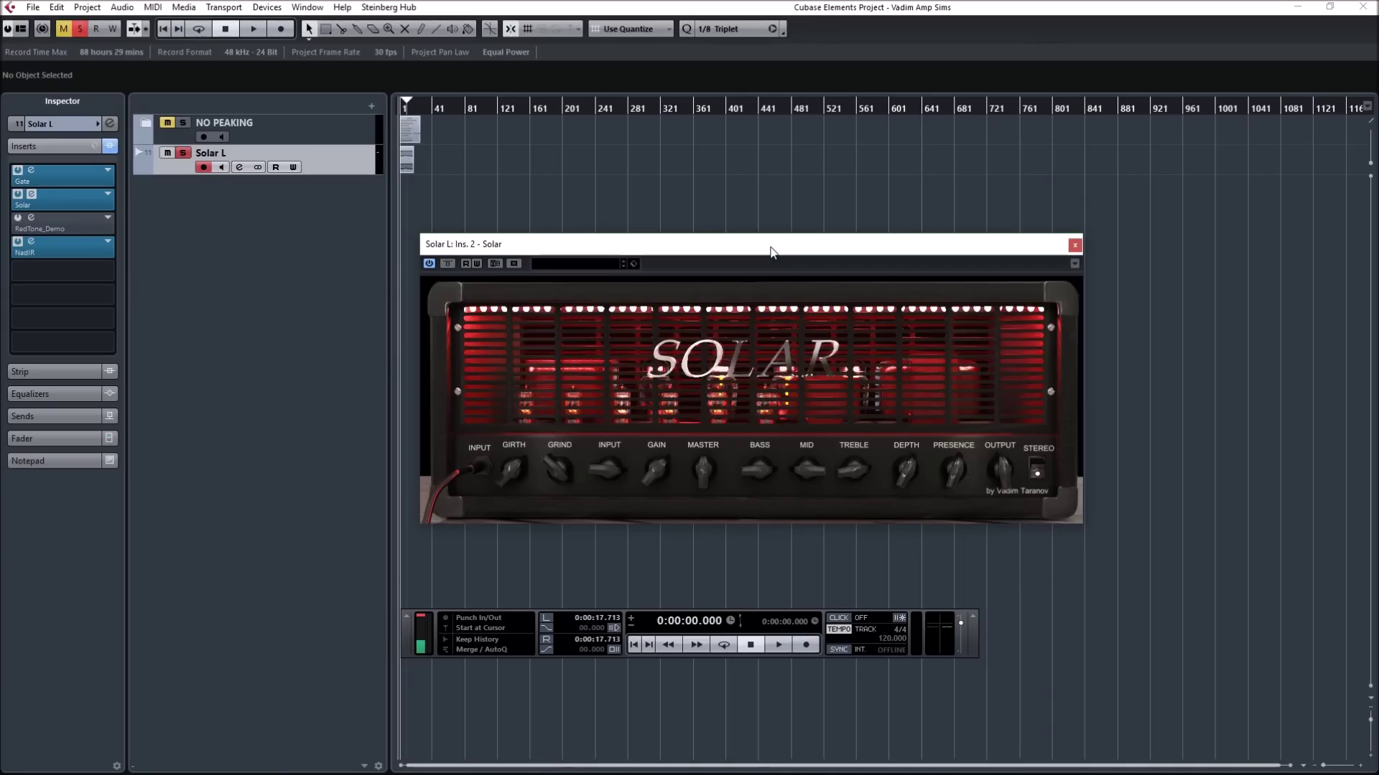
key(space)
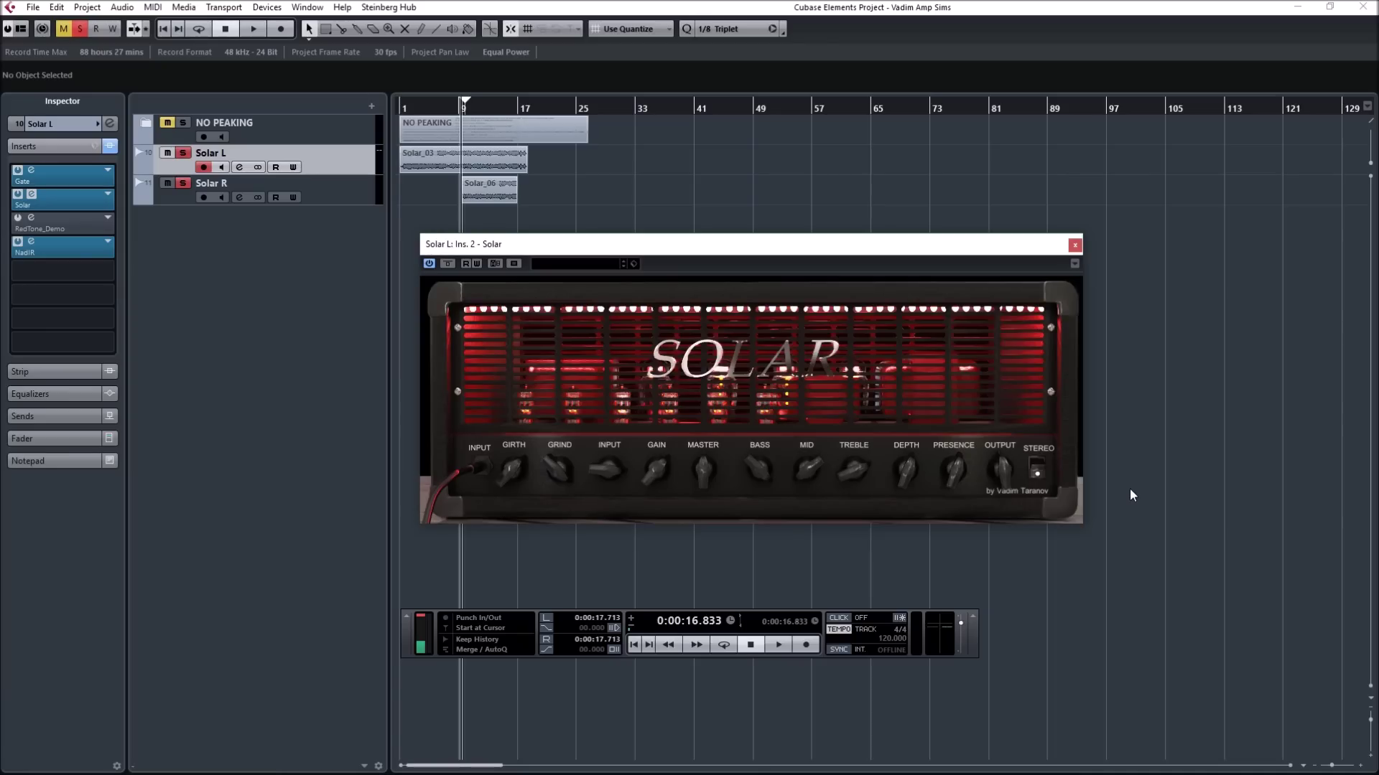
key(space)
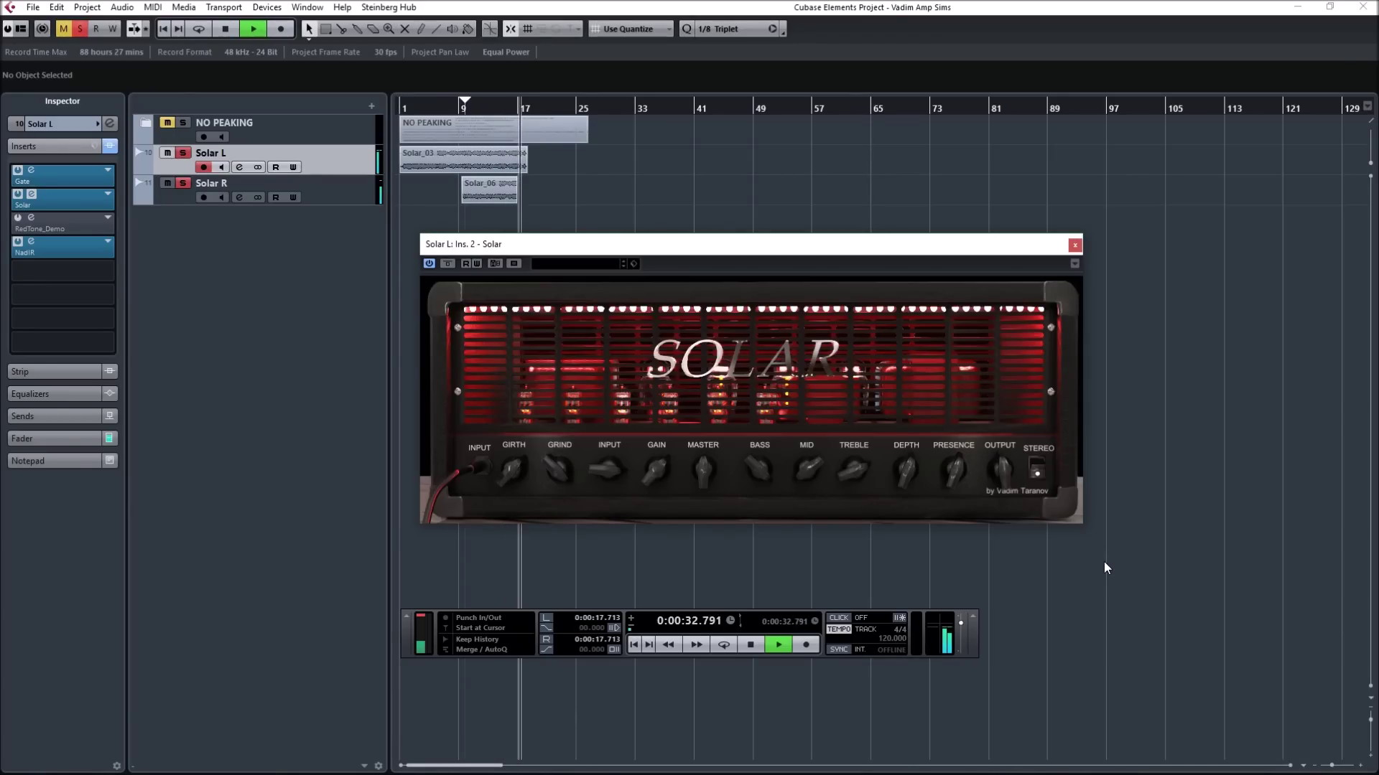
key(space)
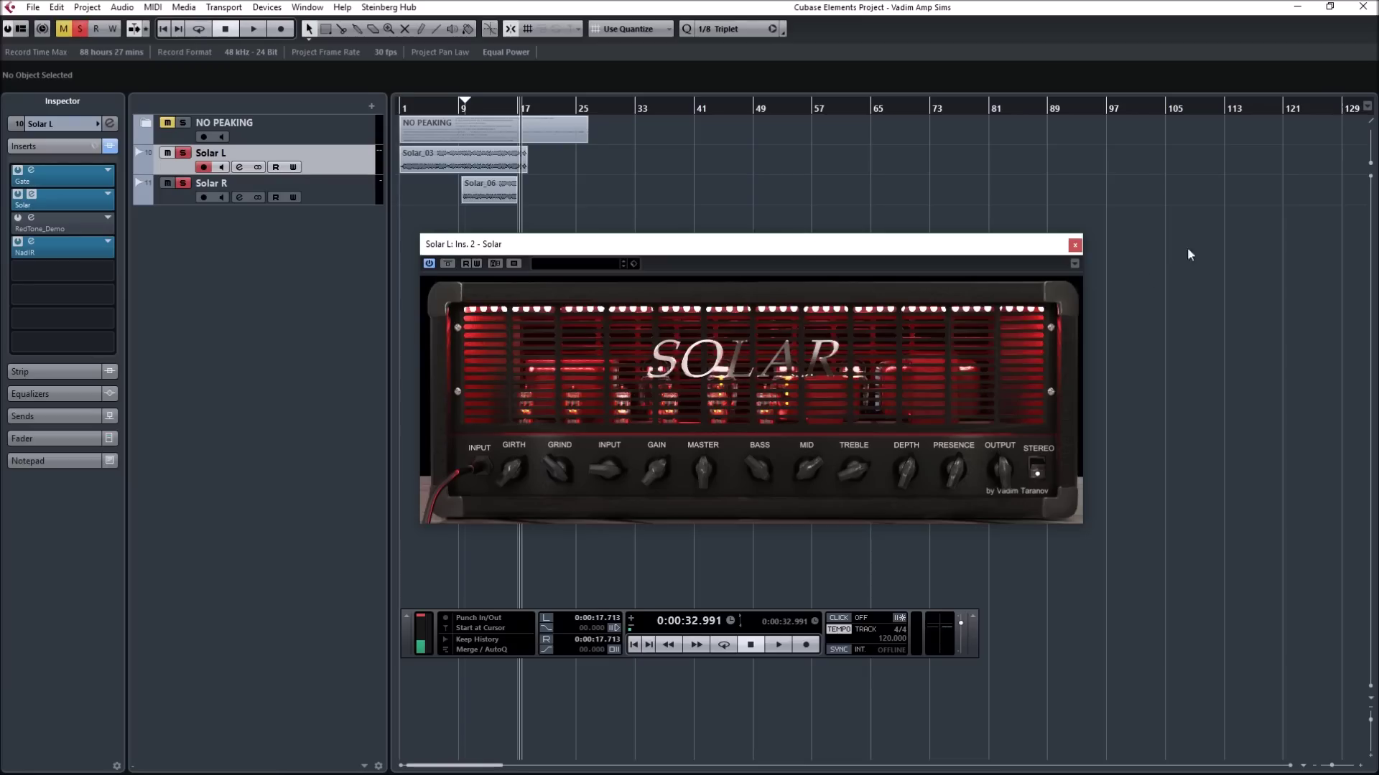
On the Solar L track, activate RedTone_Demo in place of the bypassed Solar amp, and swap the open editor accordingly
mouse_move(861, 479)
mouse_down()
mouse_move(862, 452)
mouse_move(865, 465)
mouse_up()
click(18, 218)
click(18, 194)
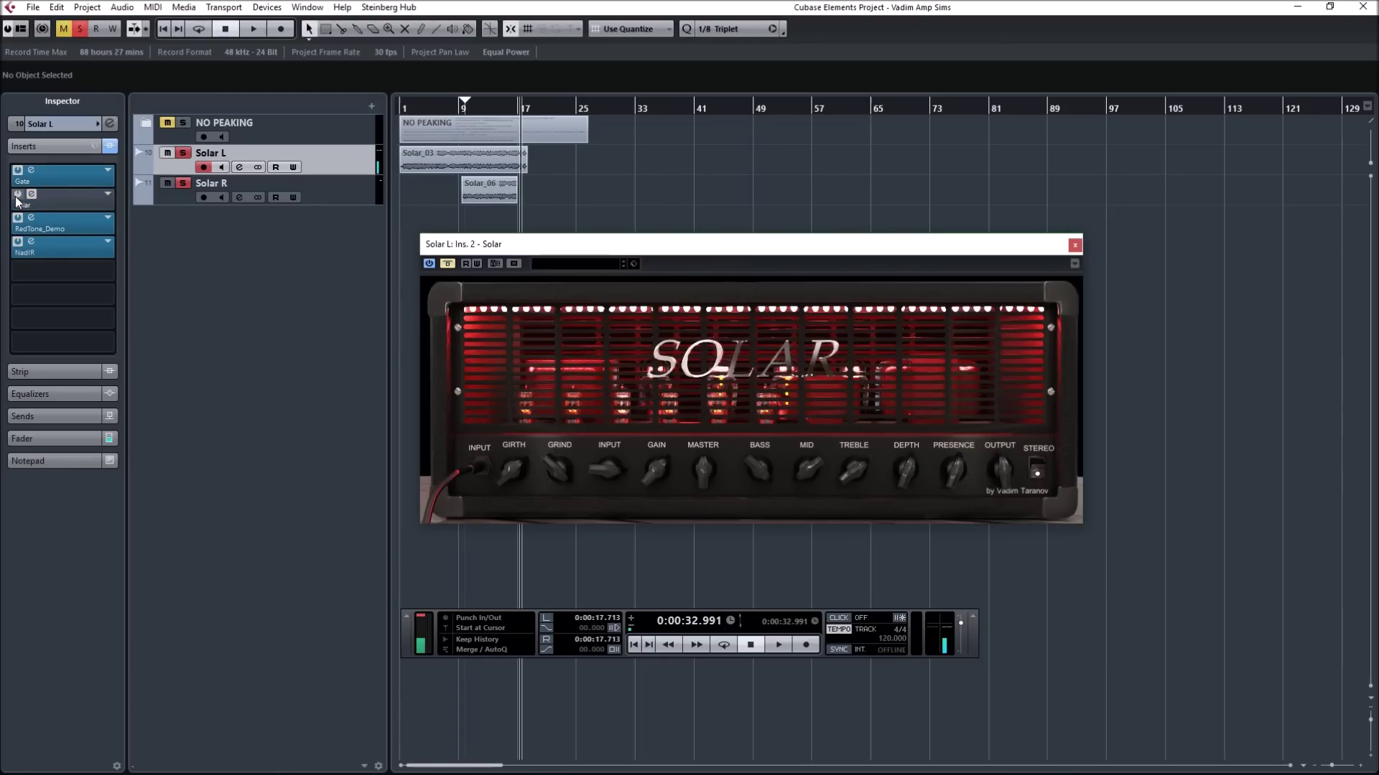
click(72, 231)
drag(947, 244, 831, 275)
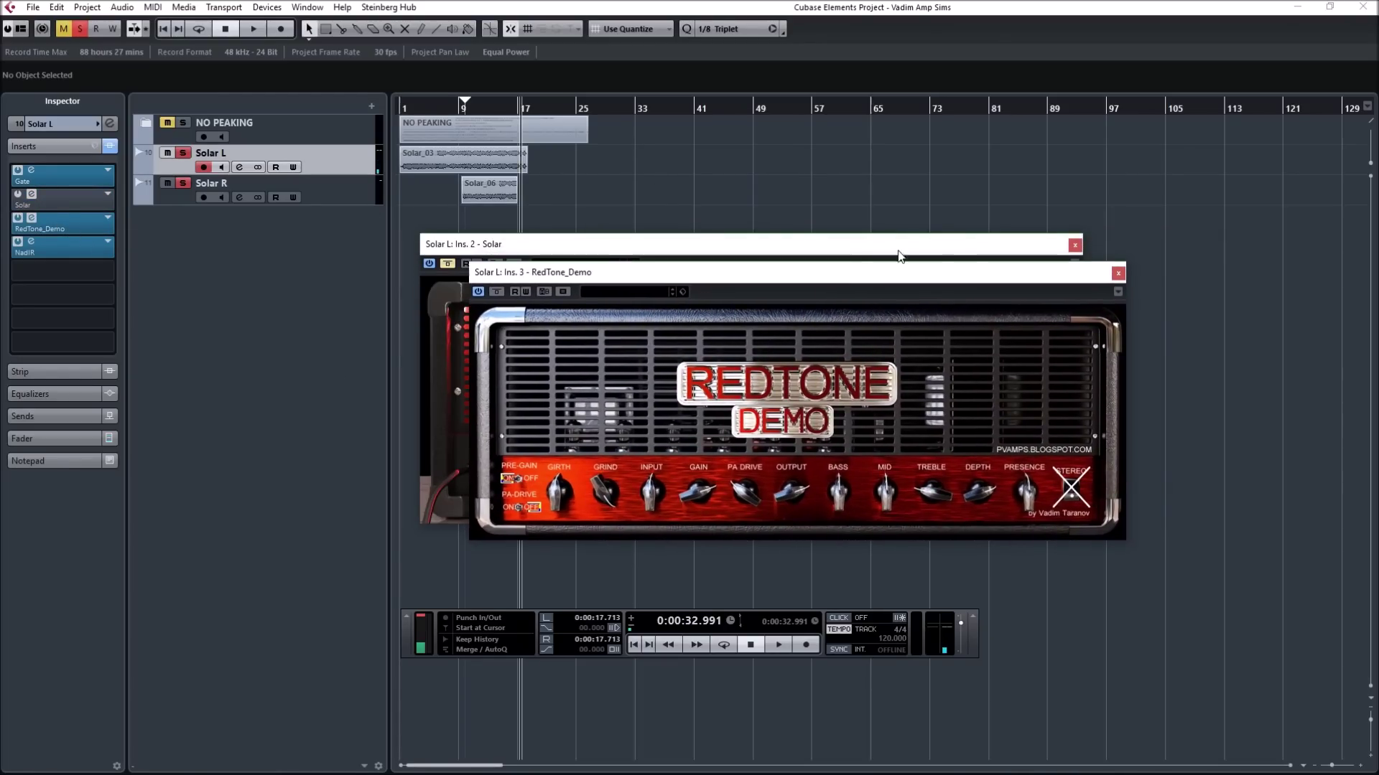
click(1075, 246)
Reposition the RedTone_Demo window and move the transport panel up close beneath it
drag(963, 276, 939, 267)
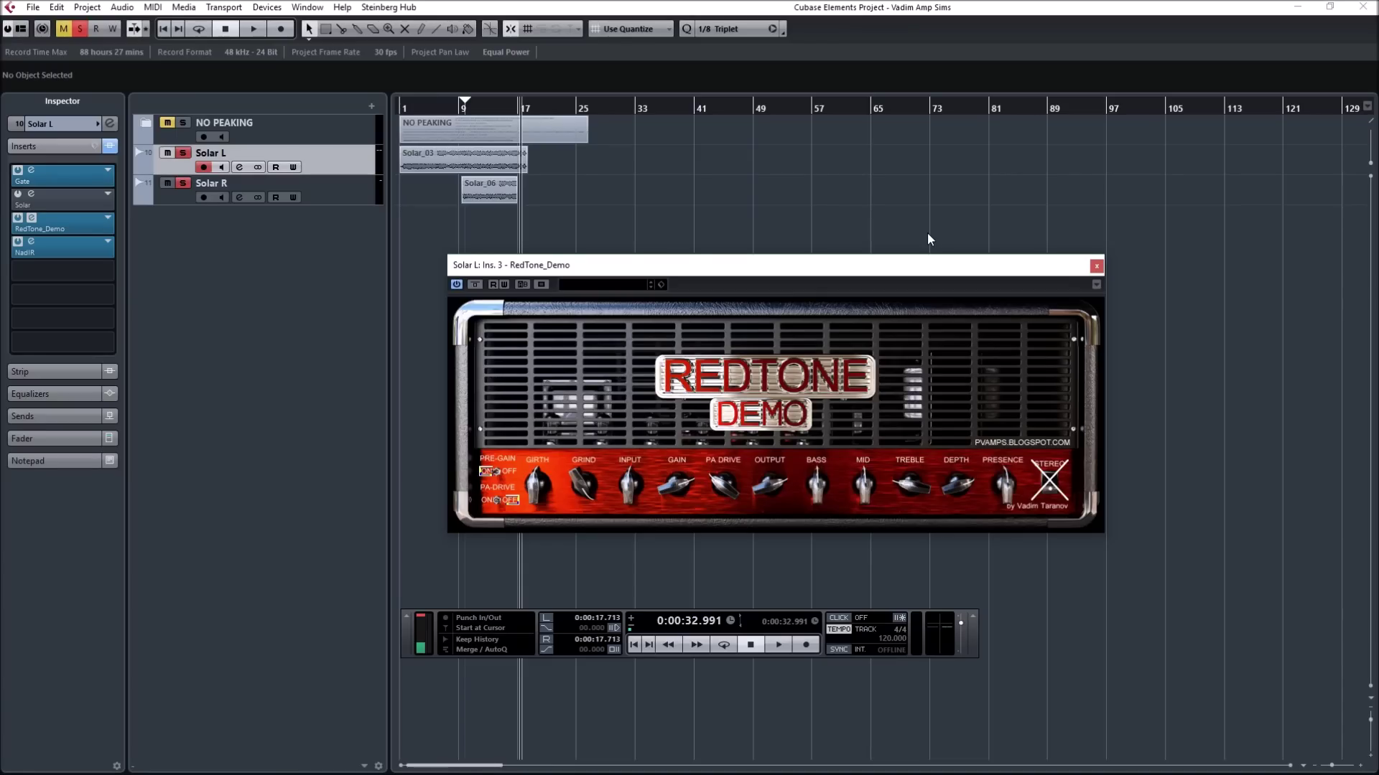
drag(918, 263, 880, 269)
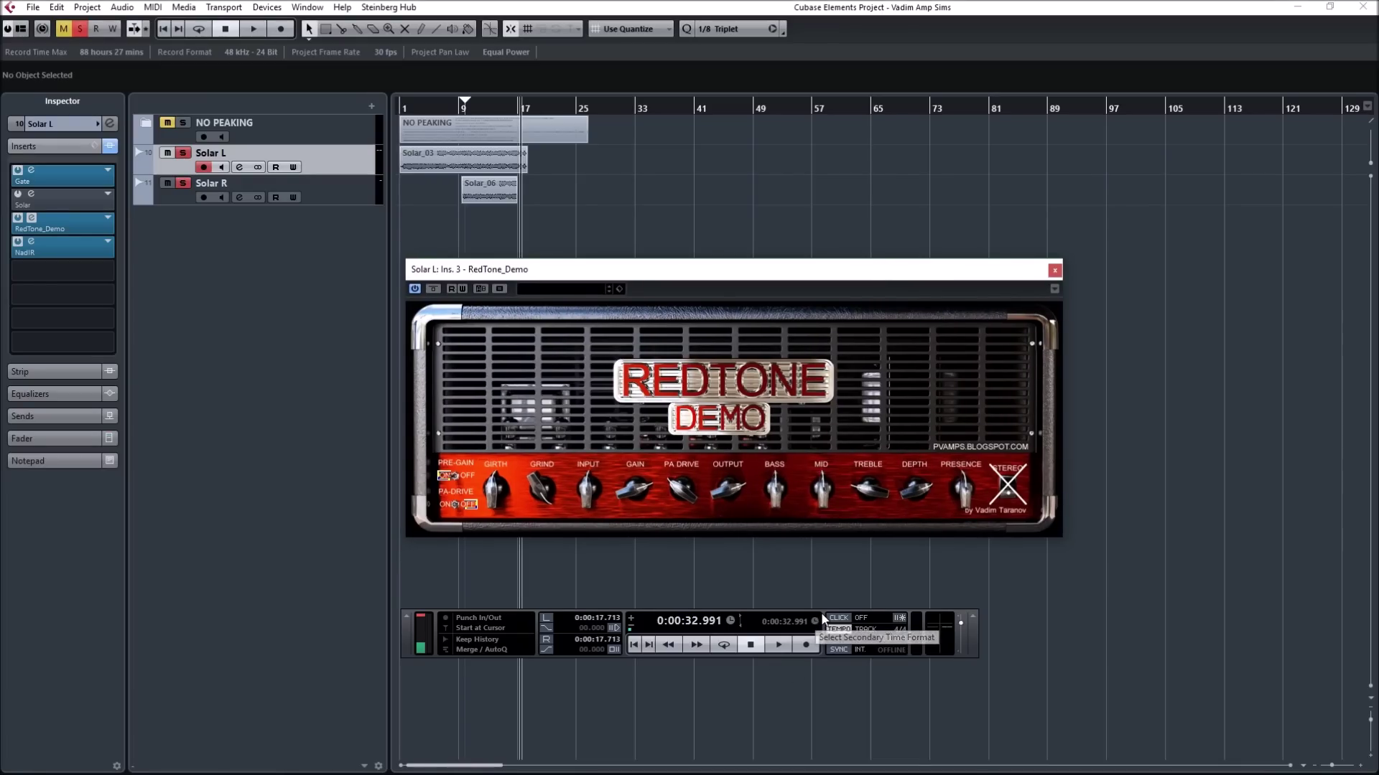
drag(819, 618, 856, 590)
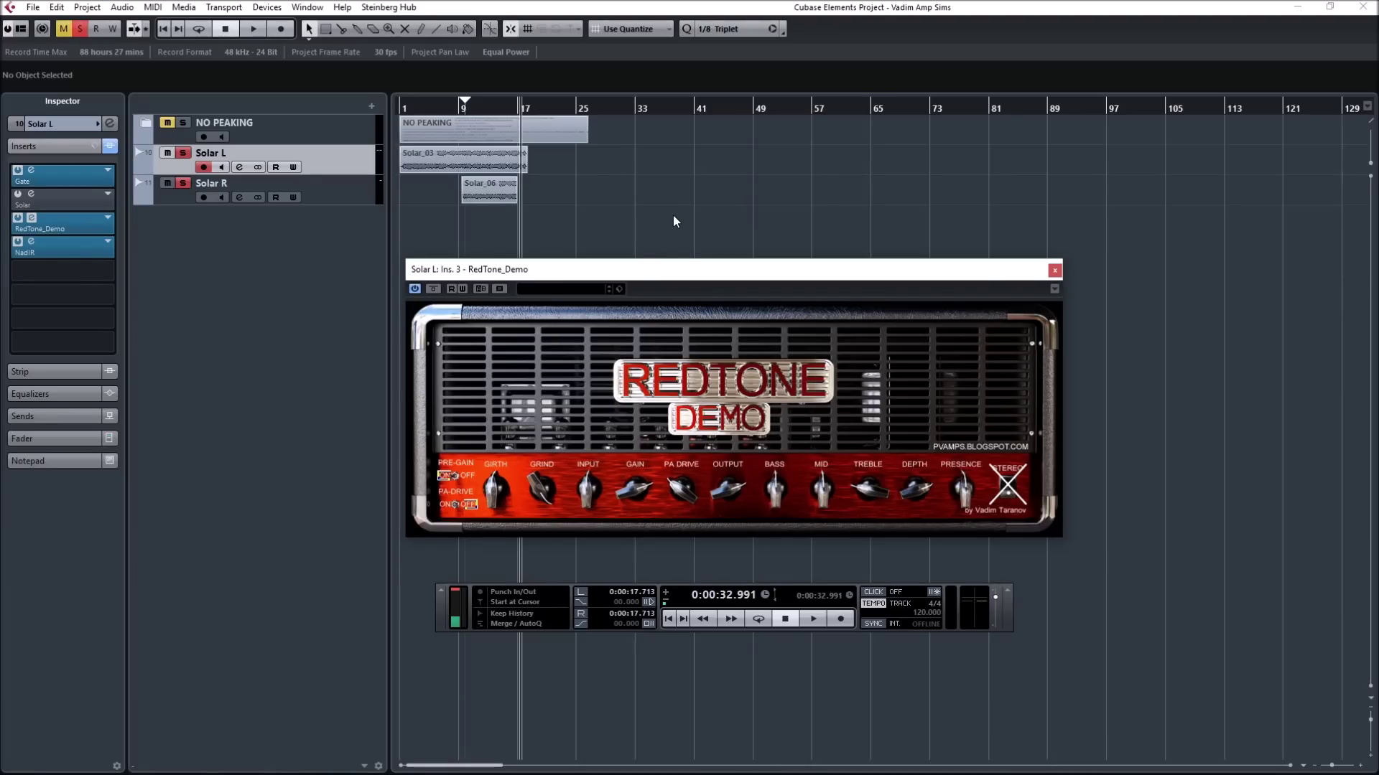
mouse_move(494, 490)
mouse_down()
mouse_move(495, 517)
mouse_move(495, 488)
mouse_up()
Activate RedTone_Demo and bypass Solar on the Solar R track, and reselect the Solar L track
click(356, 196)
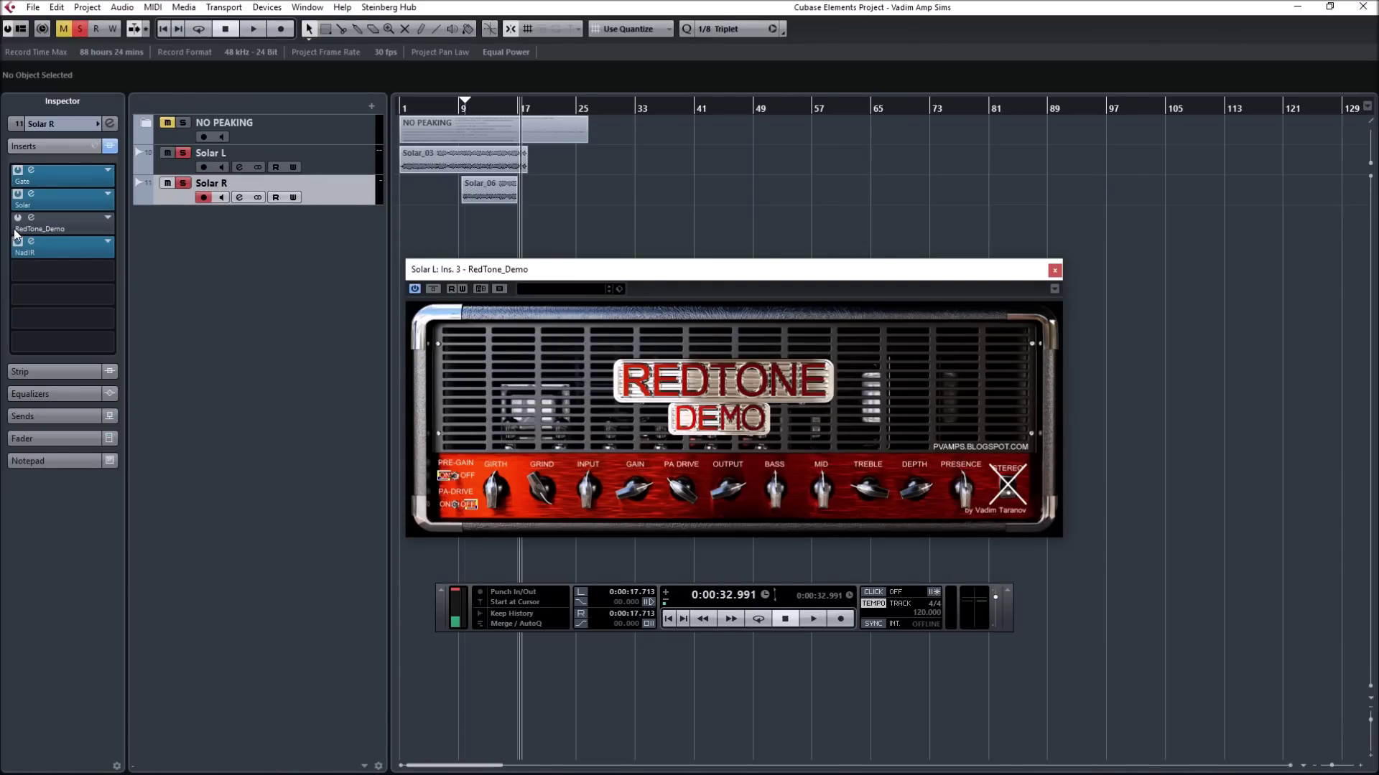
click(18, 217)
click(18, 194)
click(352, 160)
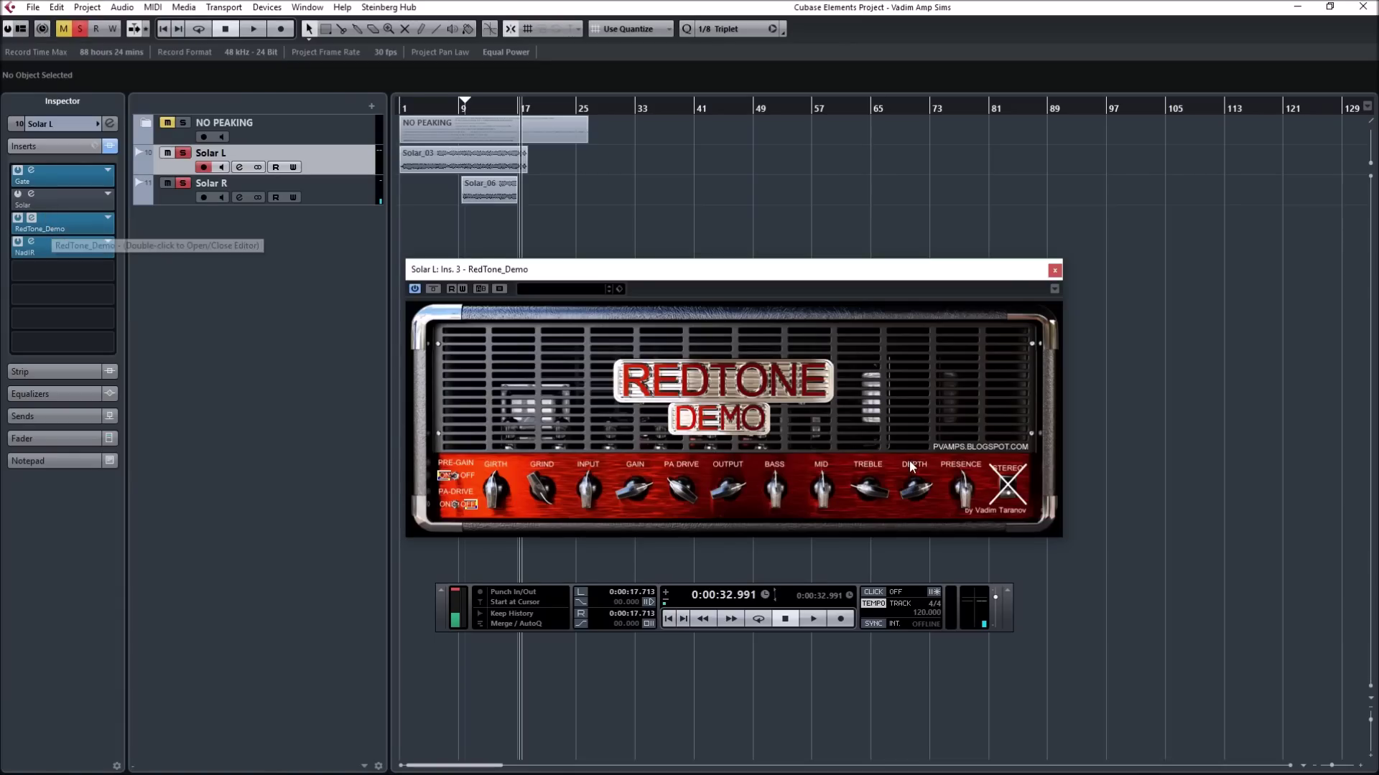
Audition the double-tracked RedTone_Demo sound from about bar 9 and stop playback
click(464, 111)
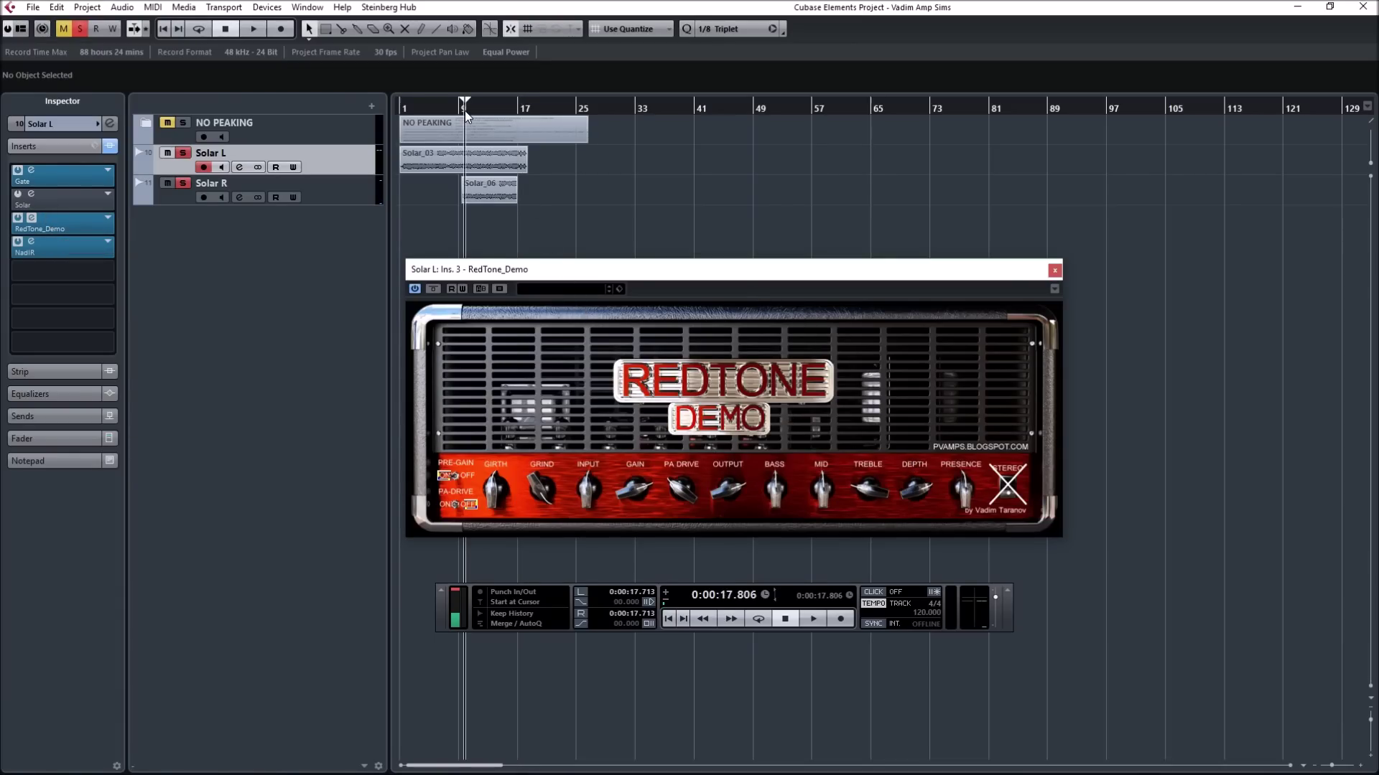
click(813, 619)
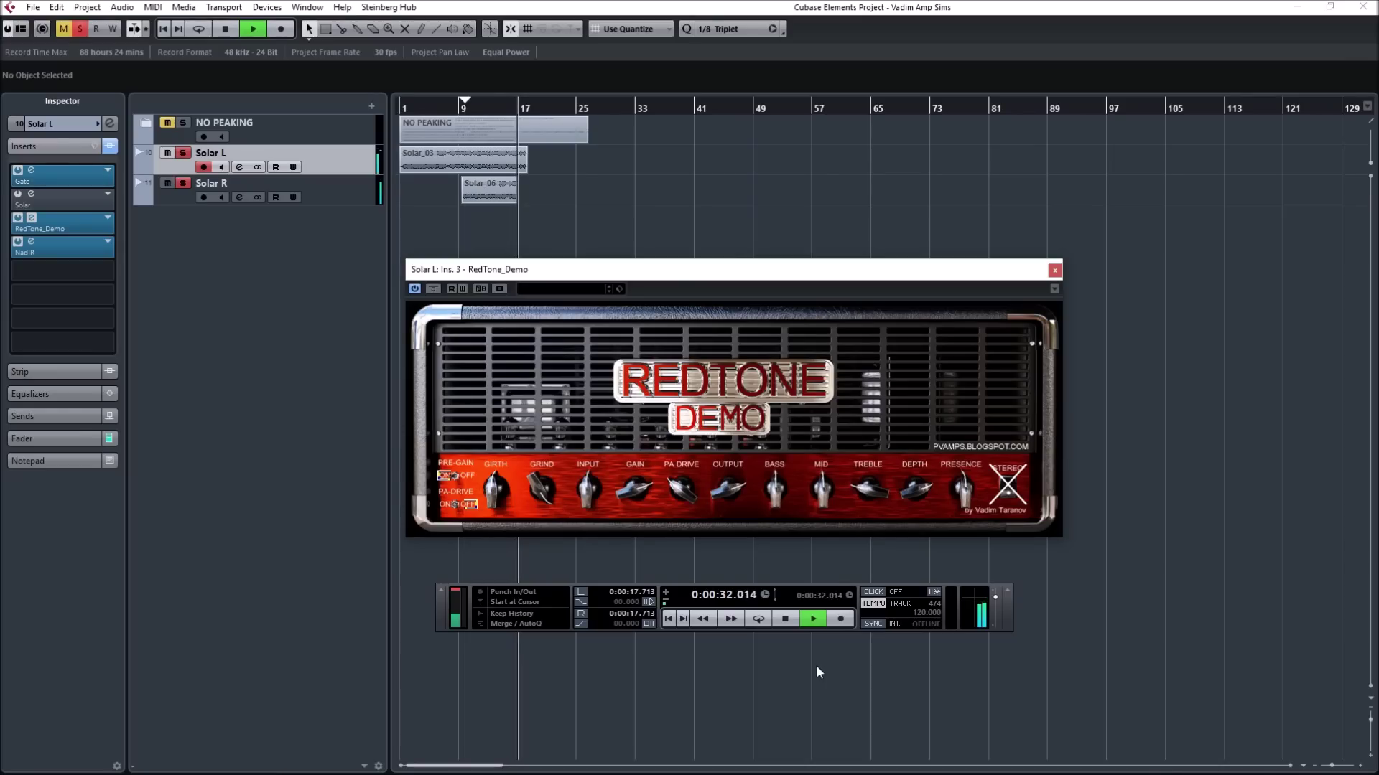
key(space)
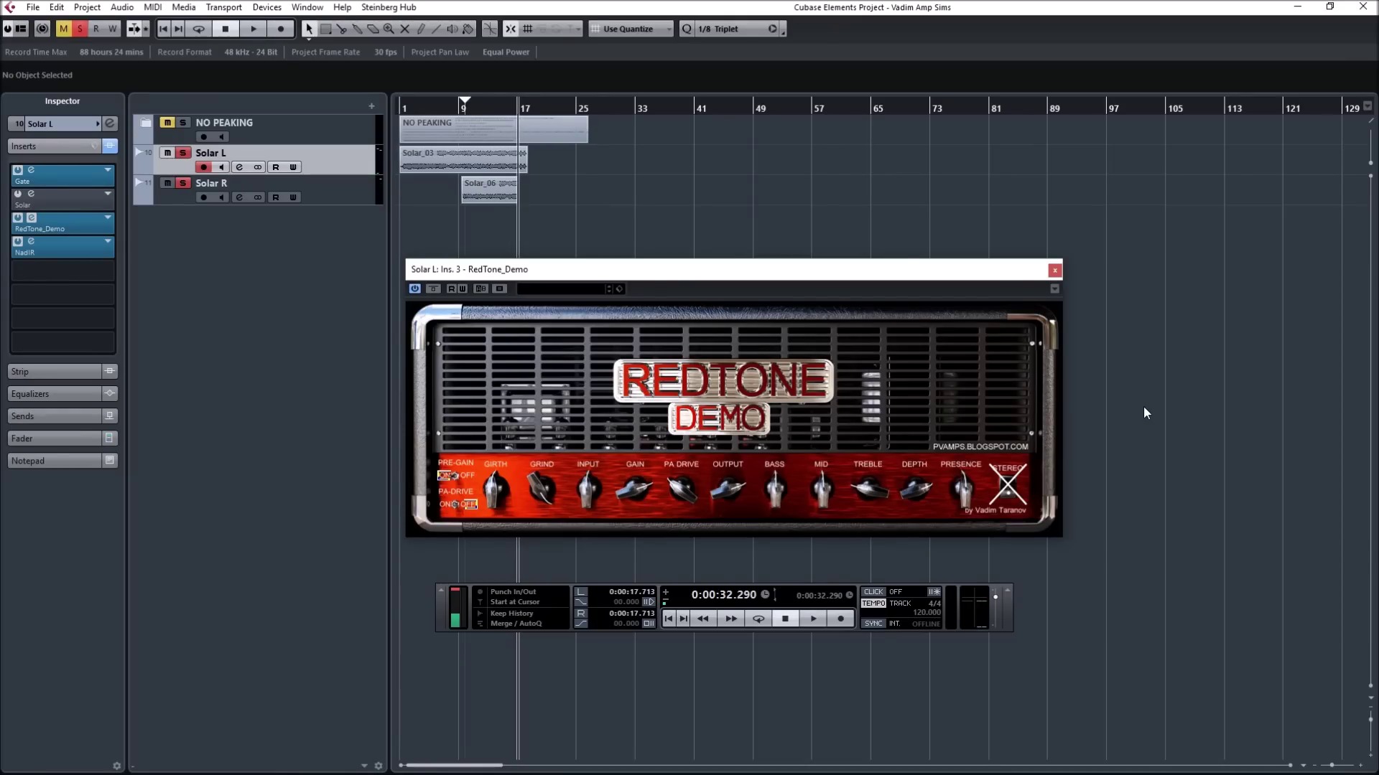
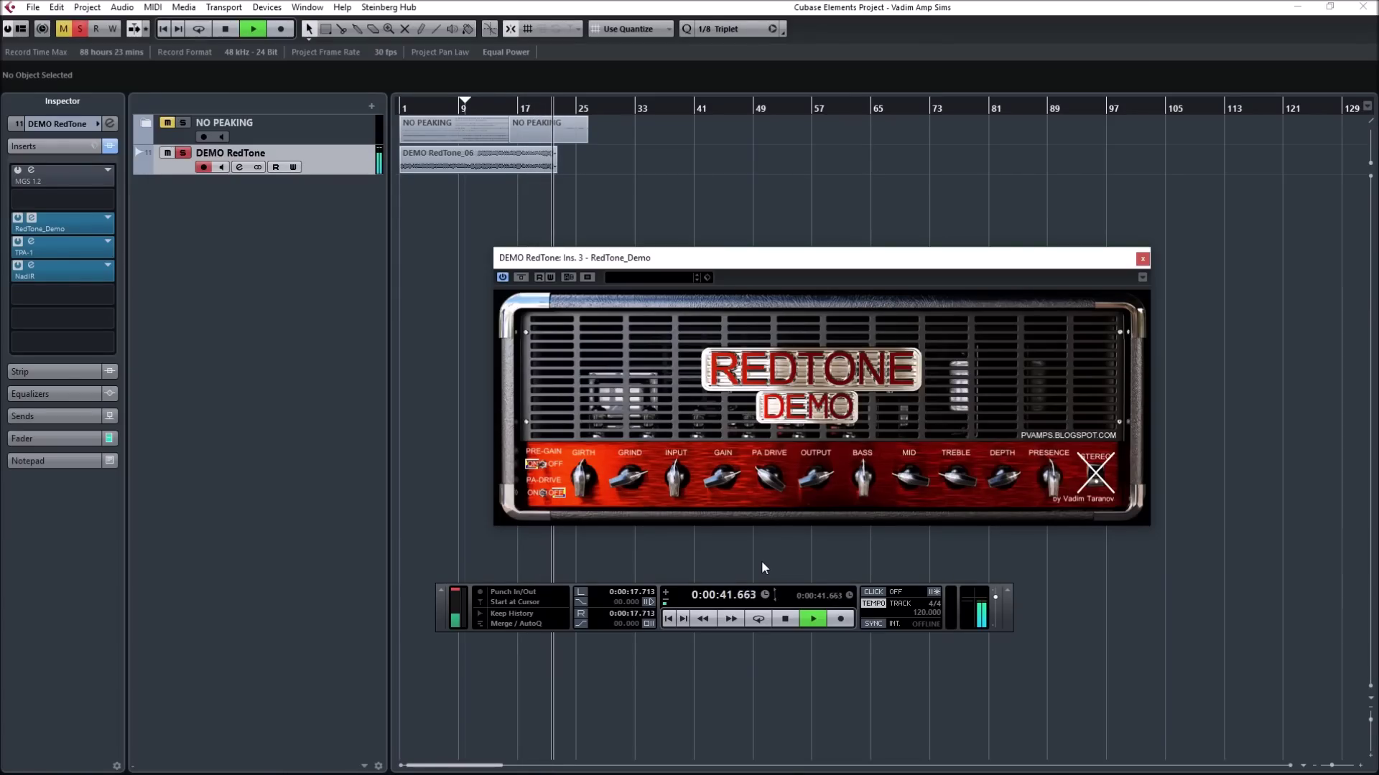
Finish auditioning the DEMO RedTone track by stopping playback, and shift its amp window aside
key(space)
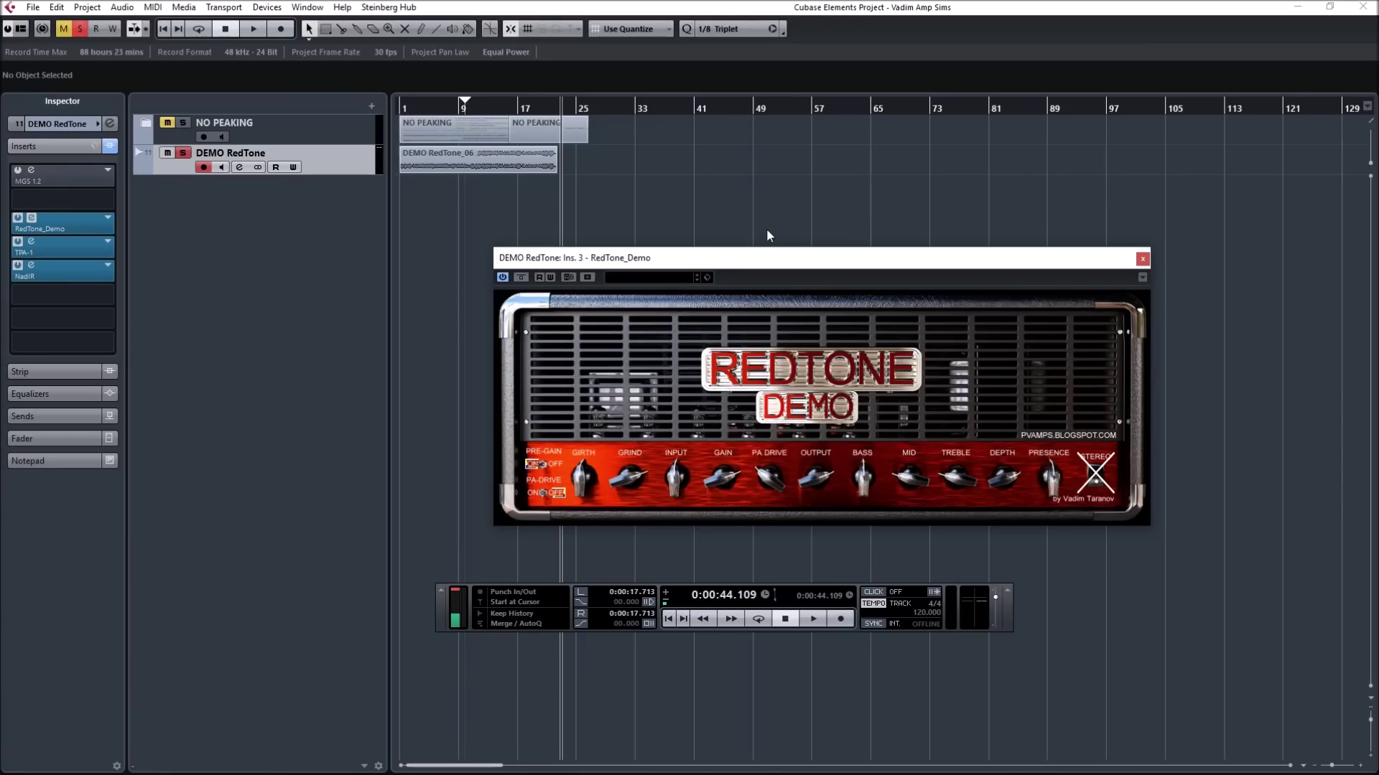
drag(847, 249, 774, 257)
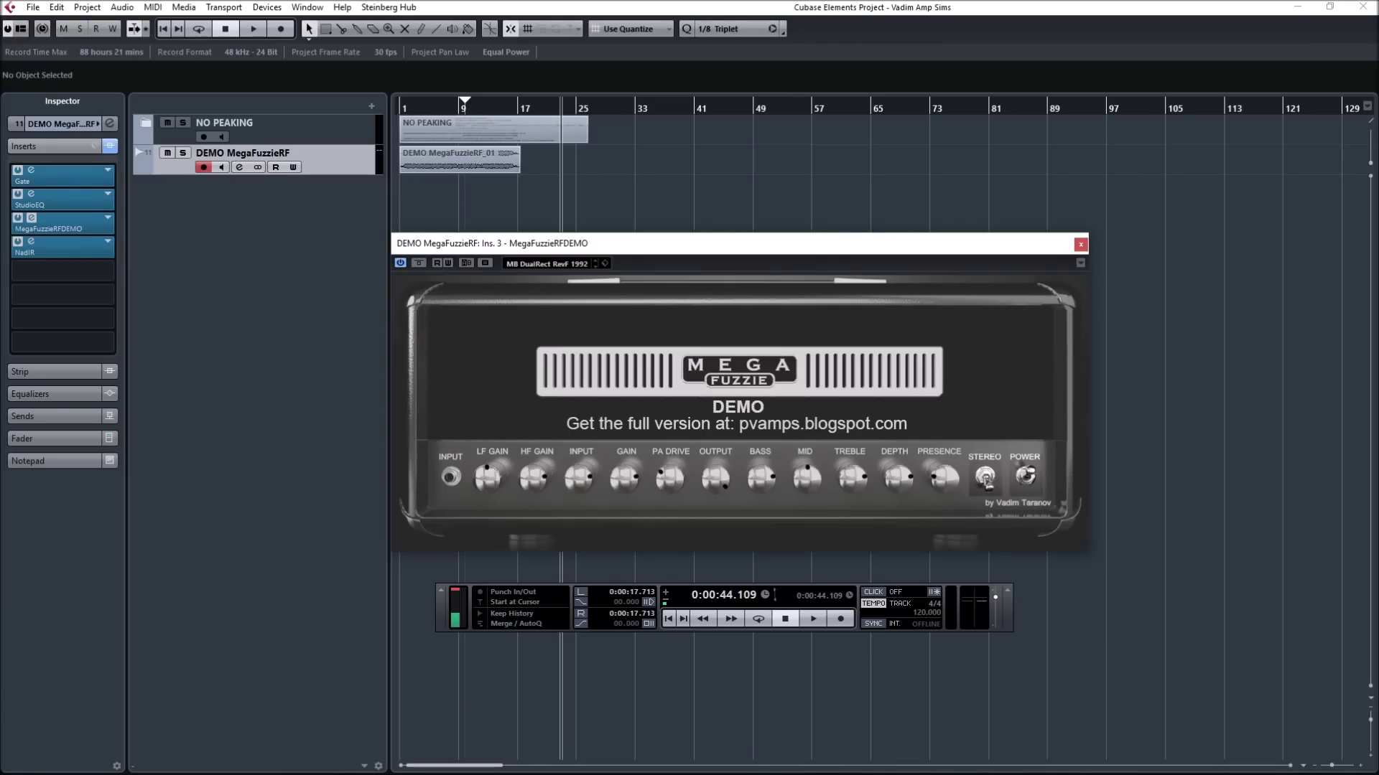
Open the StudioEQ on the DEMO MegaFuzzieRF track and move its window fully into view to examine the band 2 boost
drag(487, 476, 487, 492)
click(31, 194)
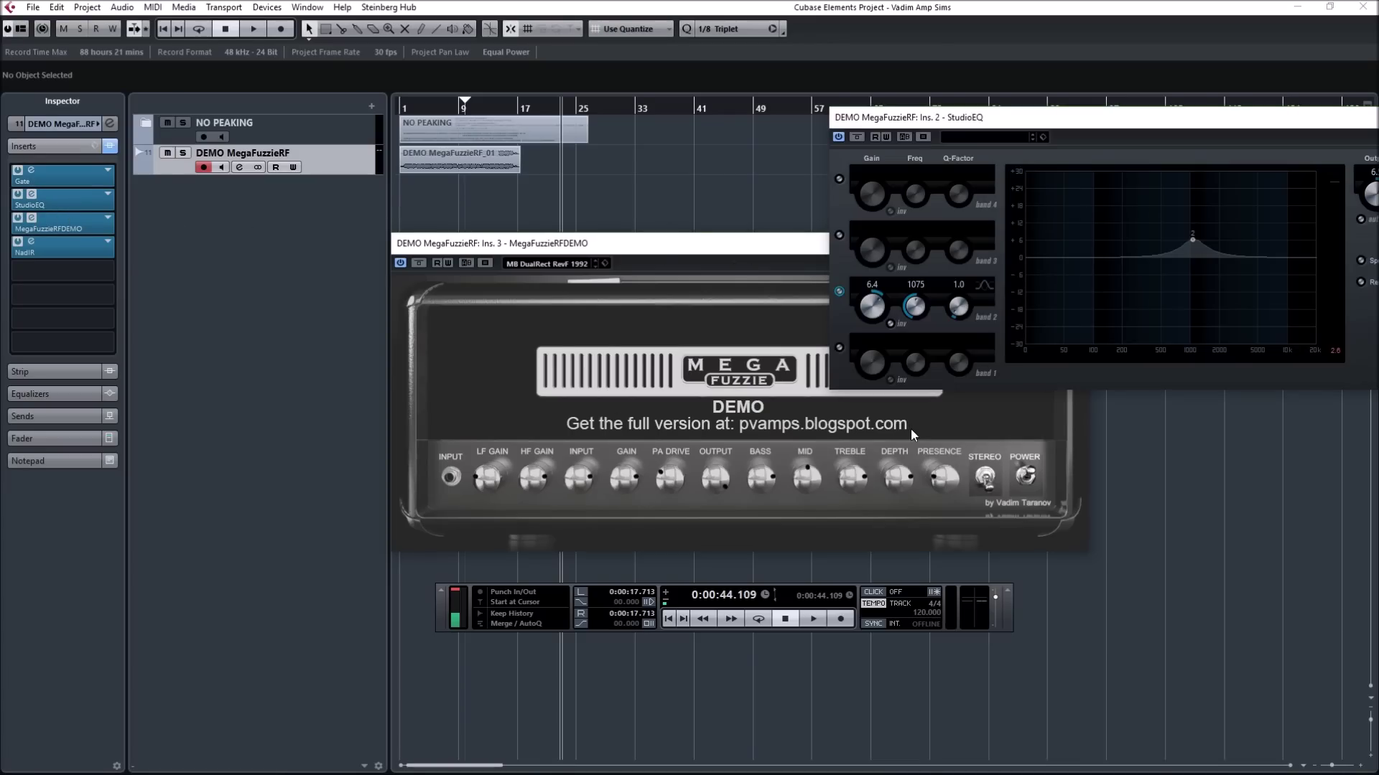
drag(1156, 122, 449, 235)
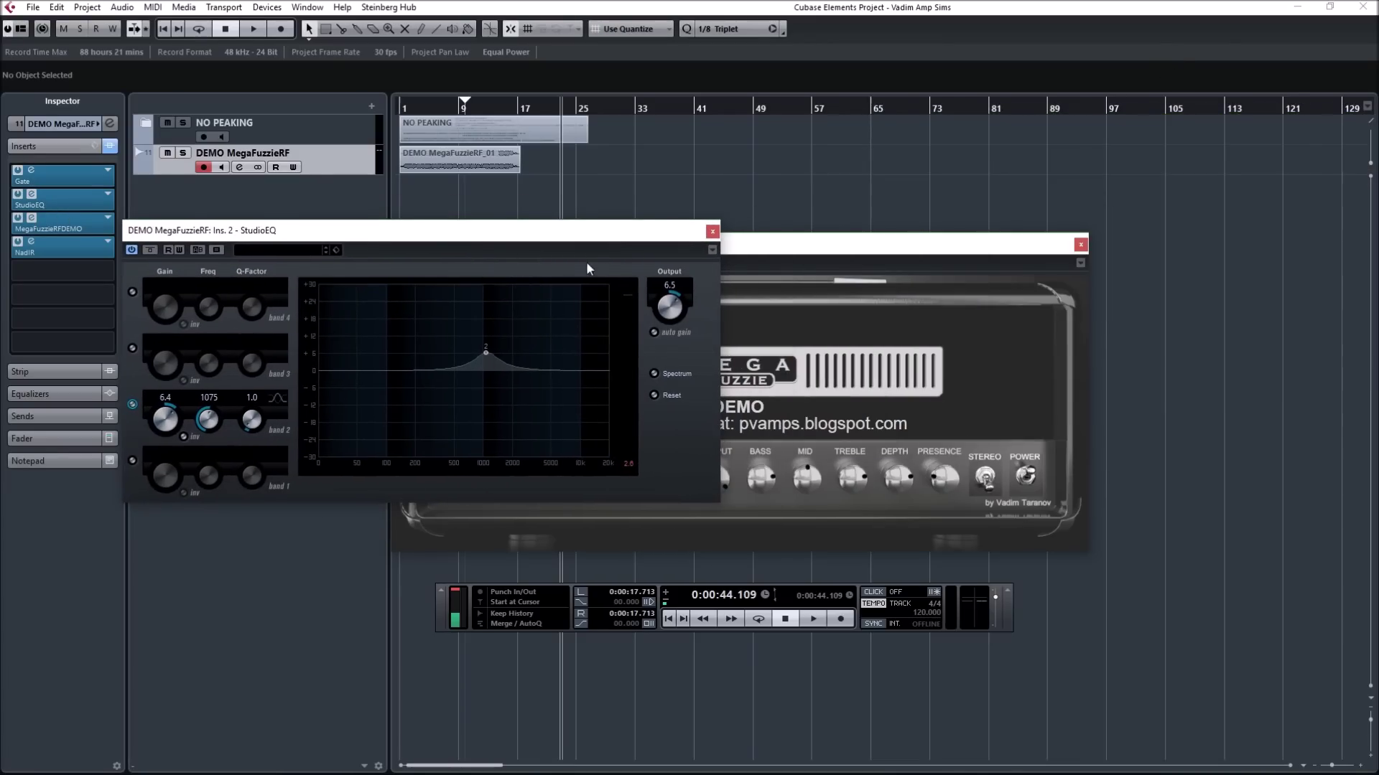
Close the StudioEQ, solo the DEMO MegaFuzzieRF track, and audition its amp sound from the project start before stopping playback
click(713, 231)
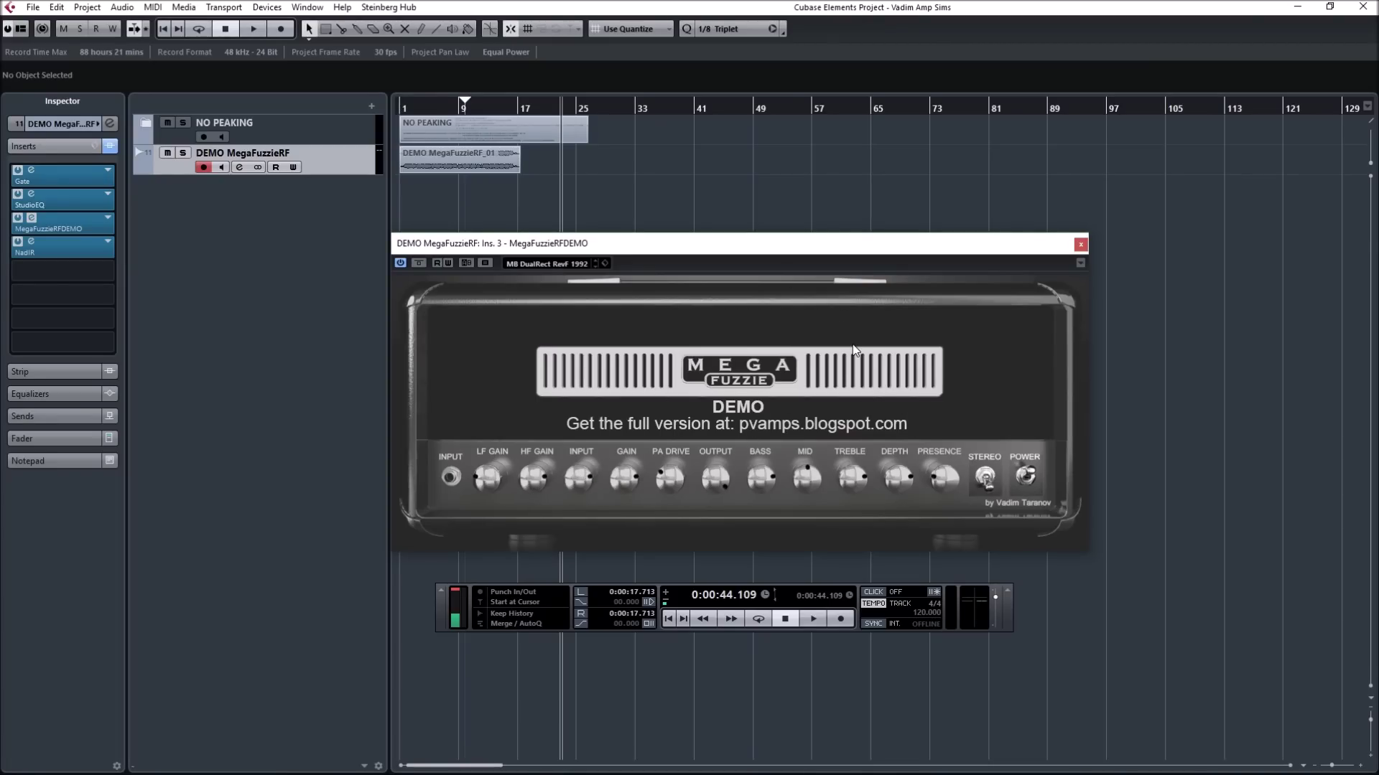
key(s)
key(Home)
key(space)
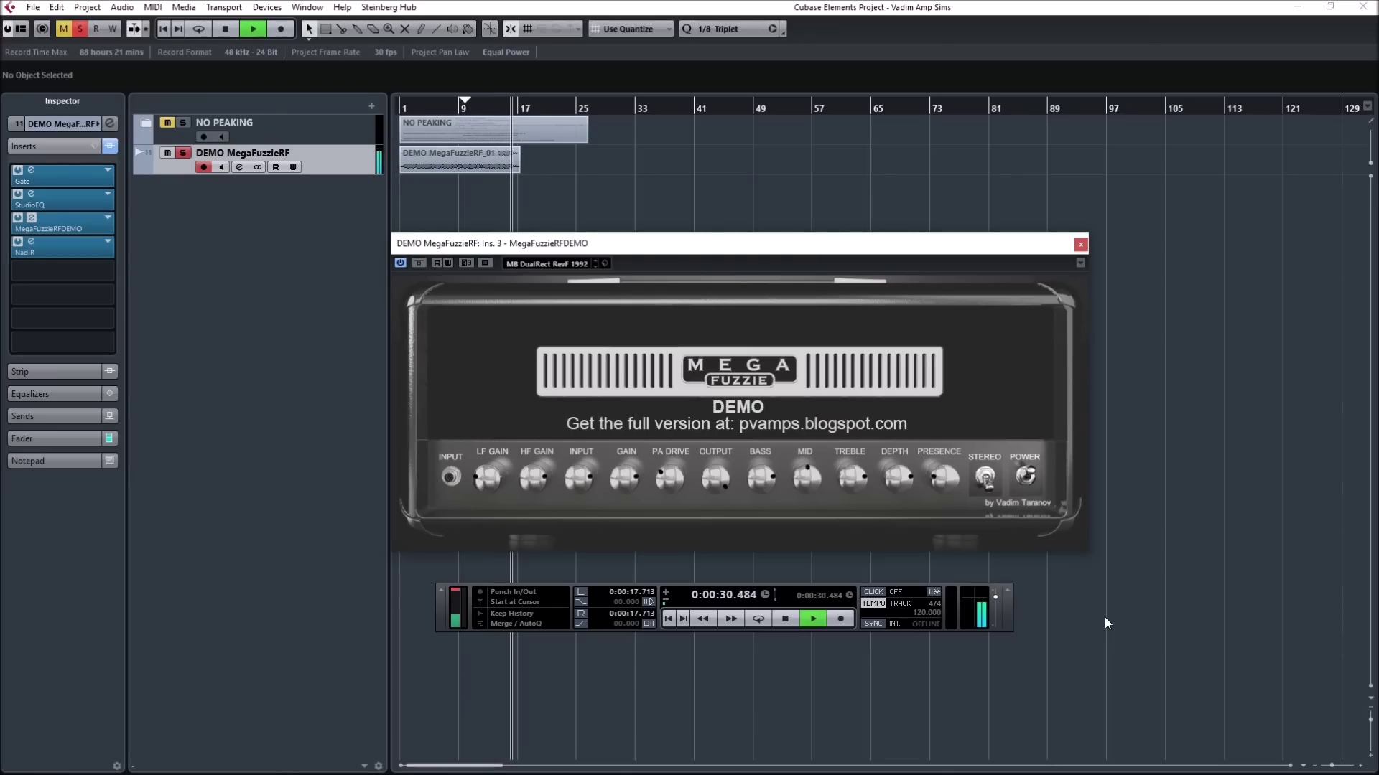
key(space)
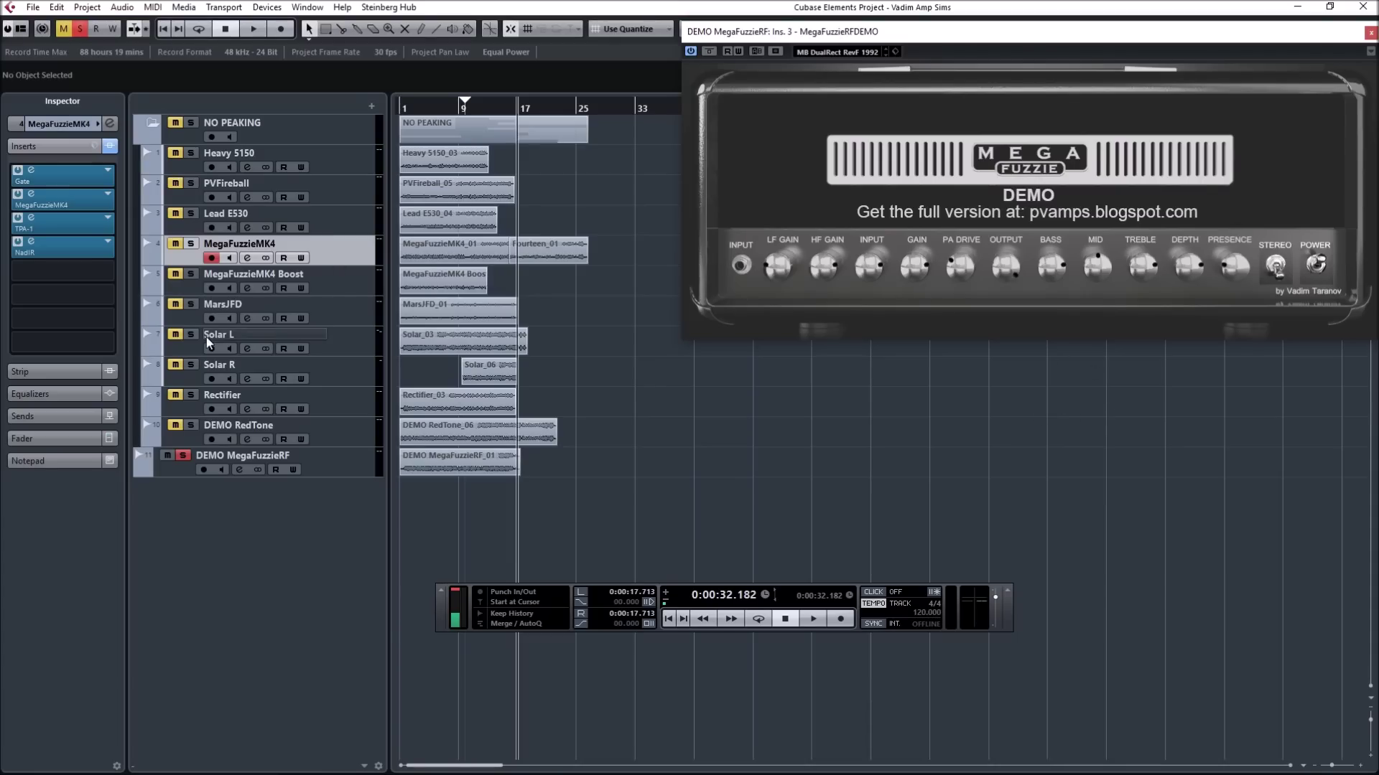
Open RedTone_Demo from the DEMO RedTone track and place its window below the MegaFuzzieRFDEMO amp
click(355, 438)
click(32, 217)
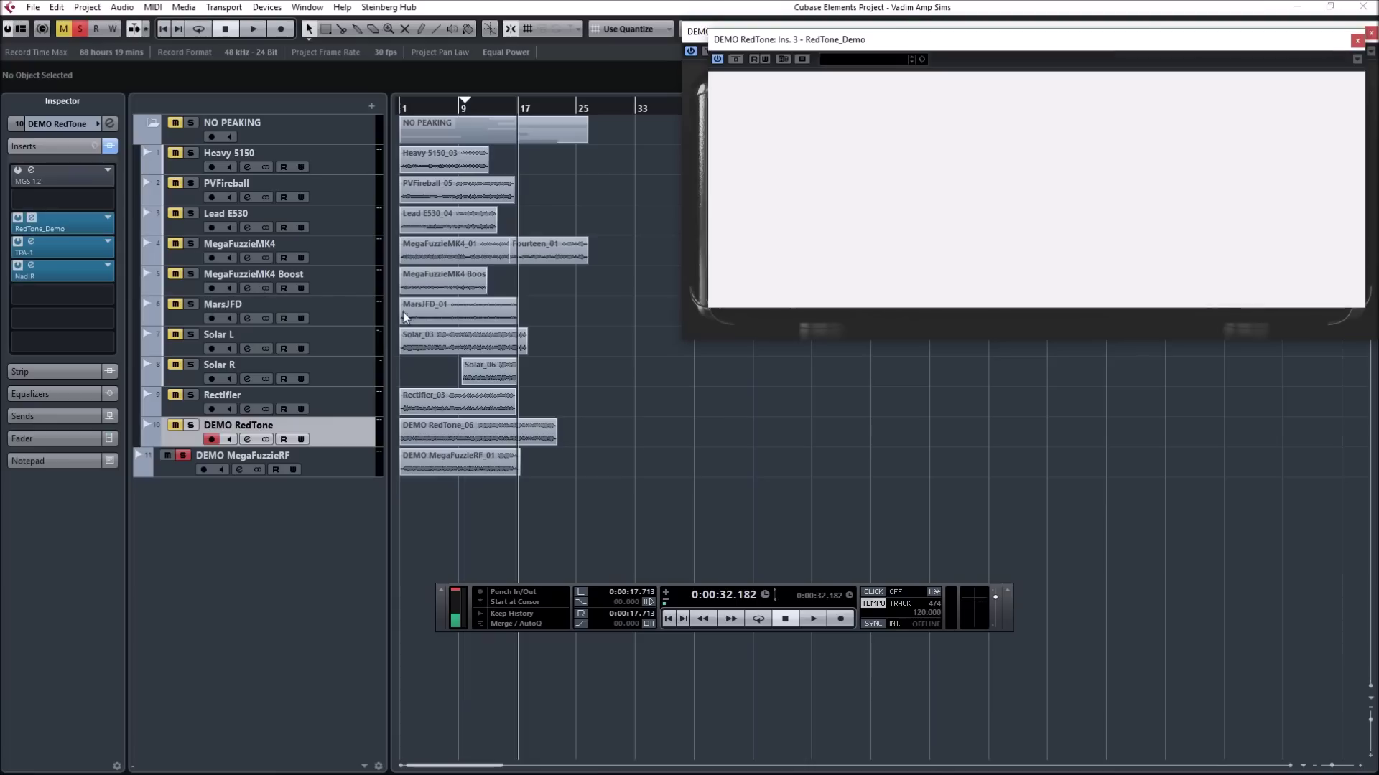
drag(852, 41, 836, 334)
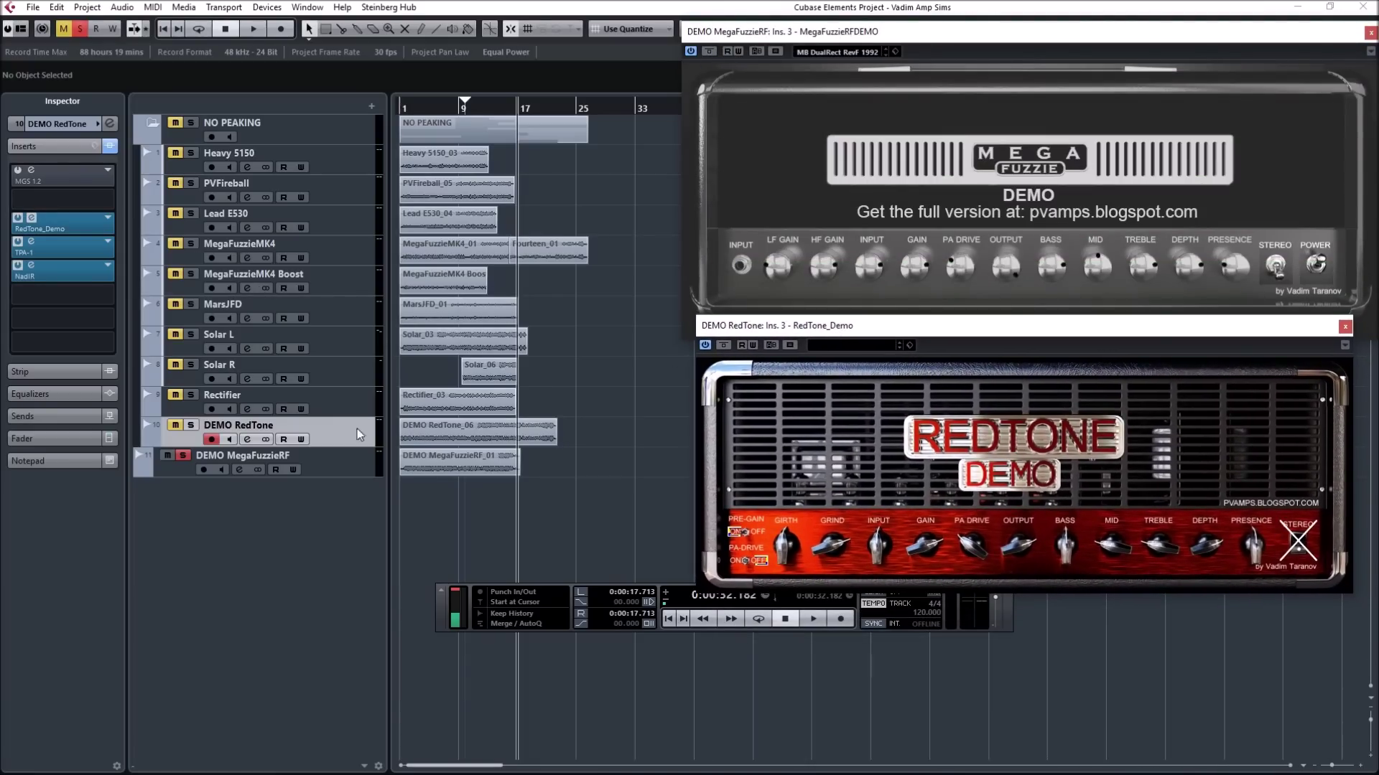
Open MegaFuzzieMK4 from the MegaFuzzieMK4 Boost track, and bring the RedTone_Demo window fully into view between the two MegaFuzzie amps
click(320, 285)
click(32, 194)
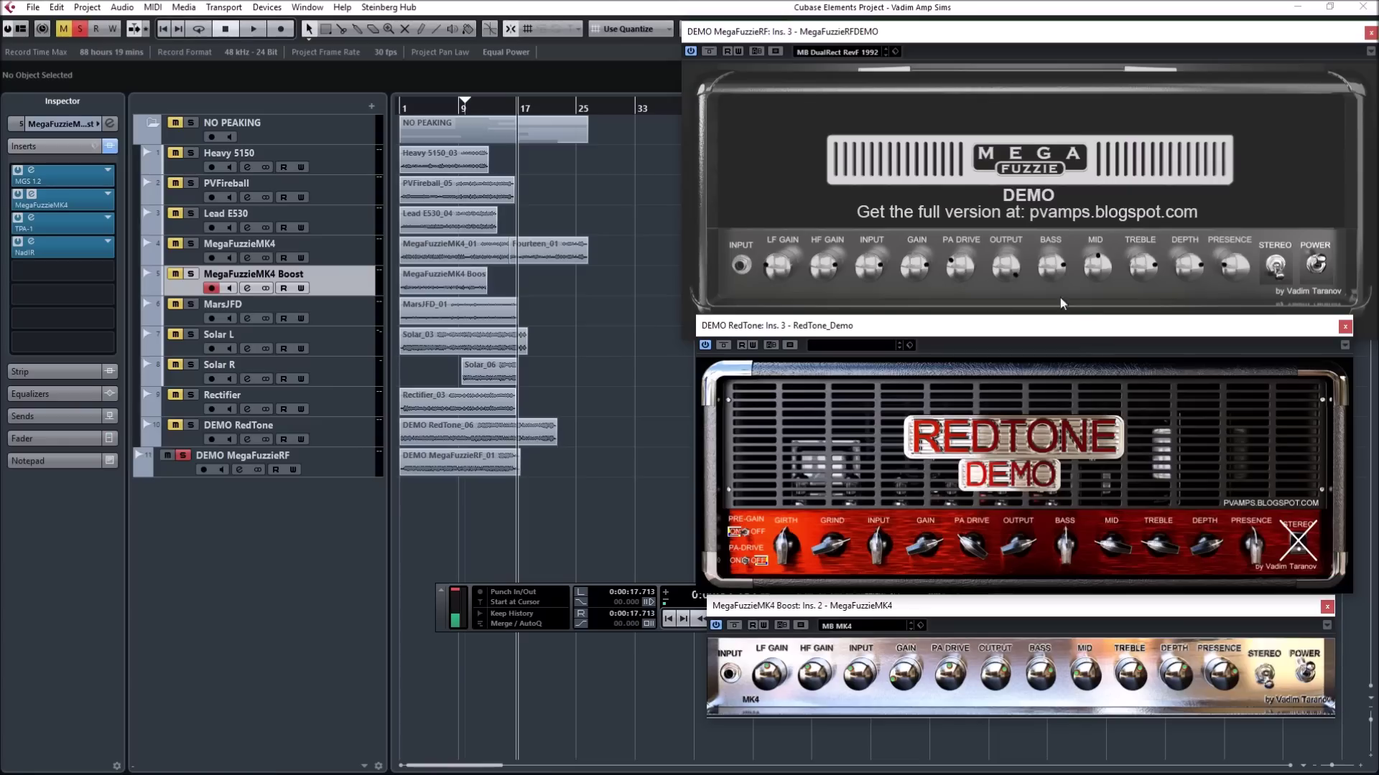
click(1009, 46)
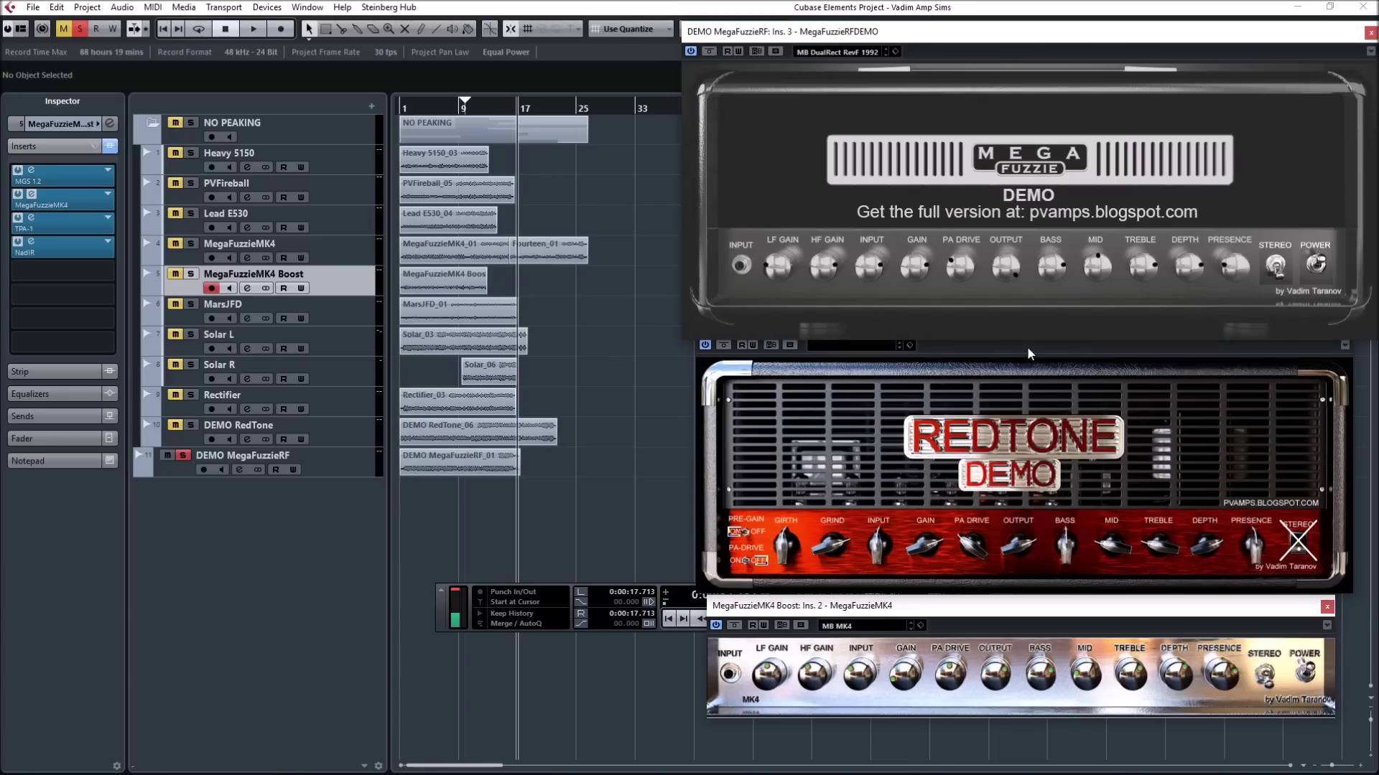
click(1019, 368)
drag(1012, 331, 1008, 335)
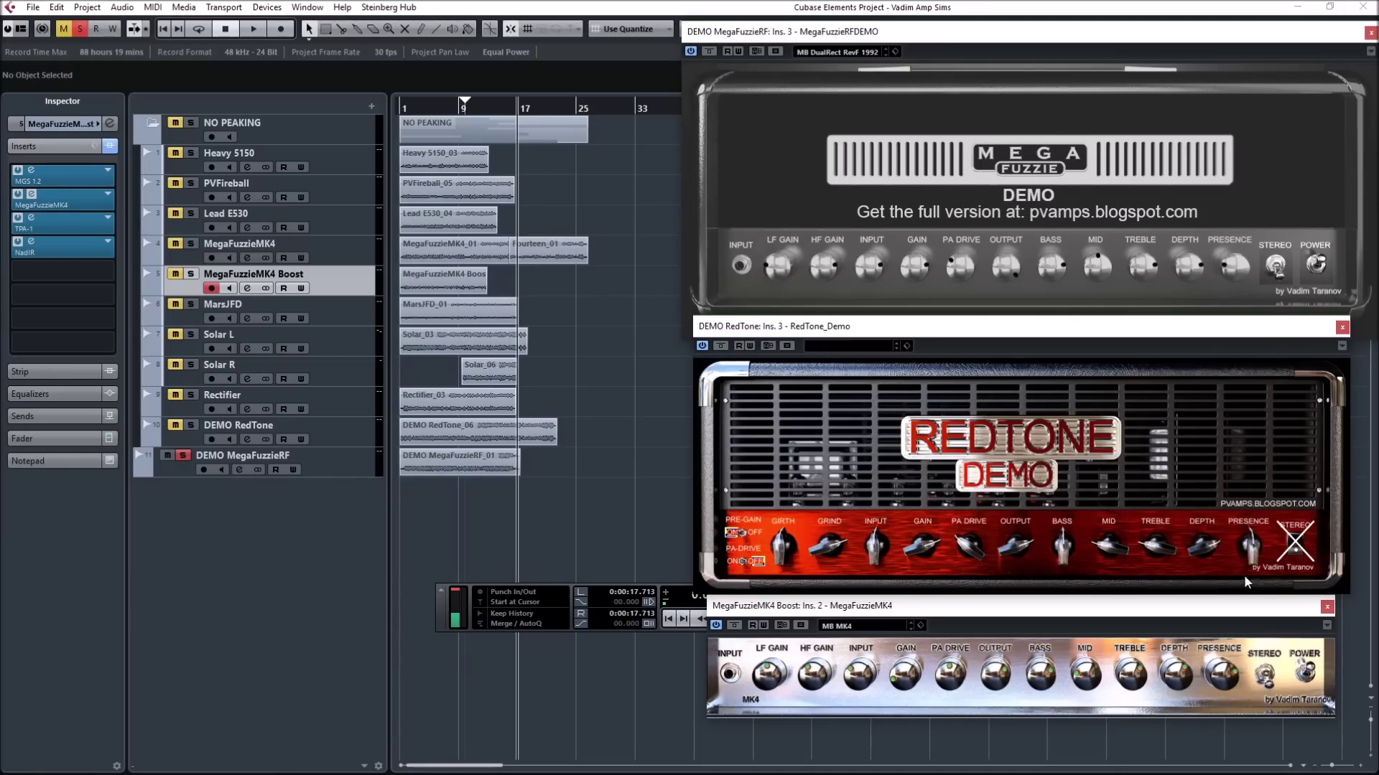
Open MarsJFD_v4a6 from the MarsJFD track and place its window beside the RedTone and MK4 amps, over the lower tracks
click(356, 306)
click(31, 194)
drag(717, 231, 240, 461)
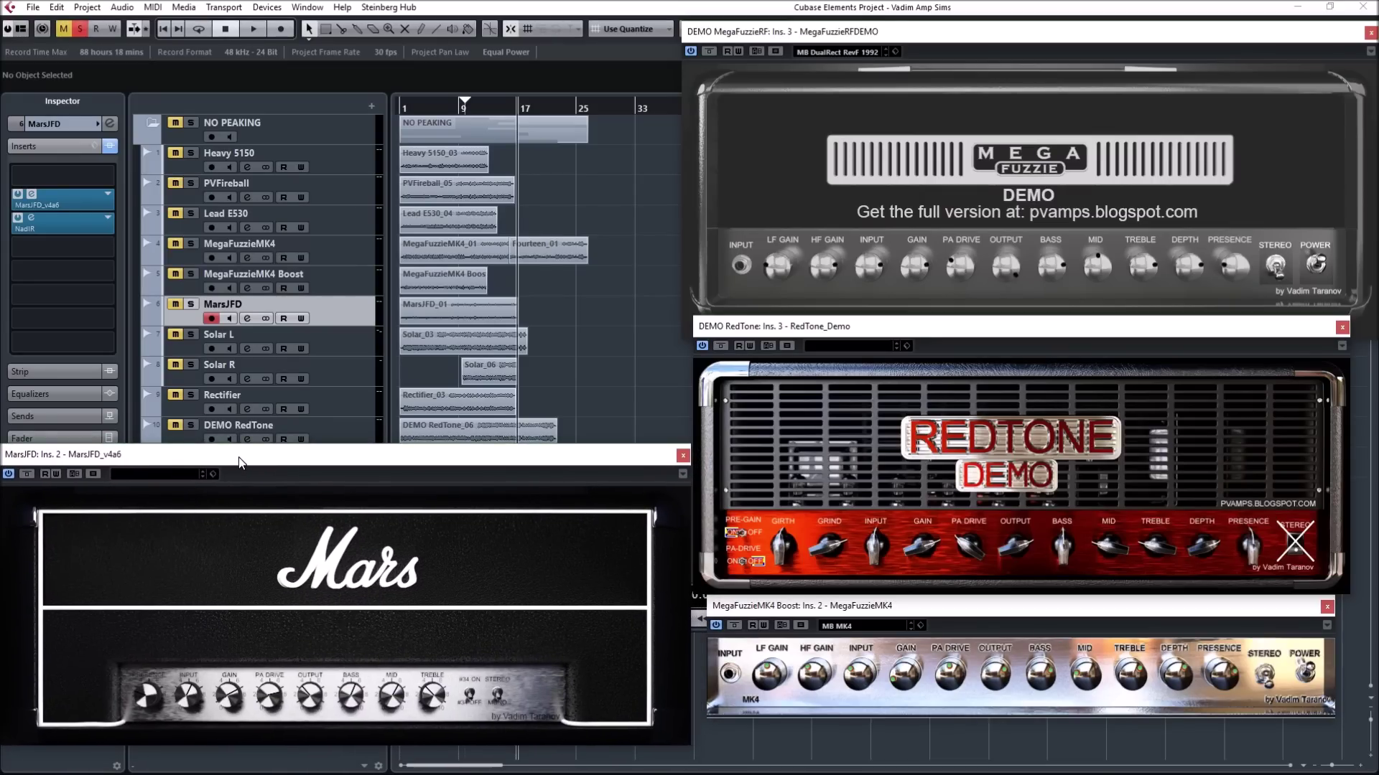
Open LeadE530 from the Lead E530 track and place the preamp window just above the Mars amp
click(345, 227)
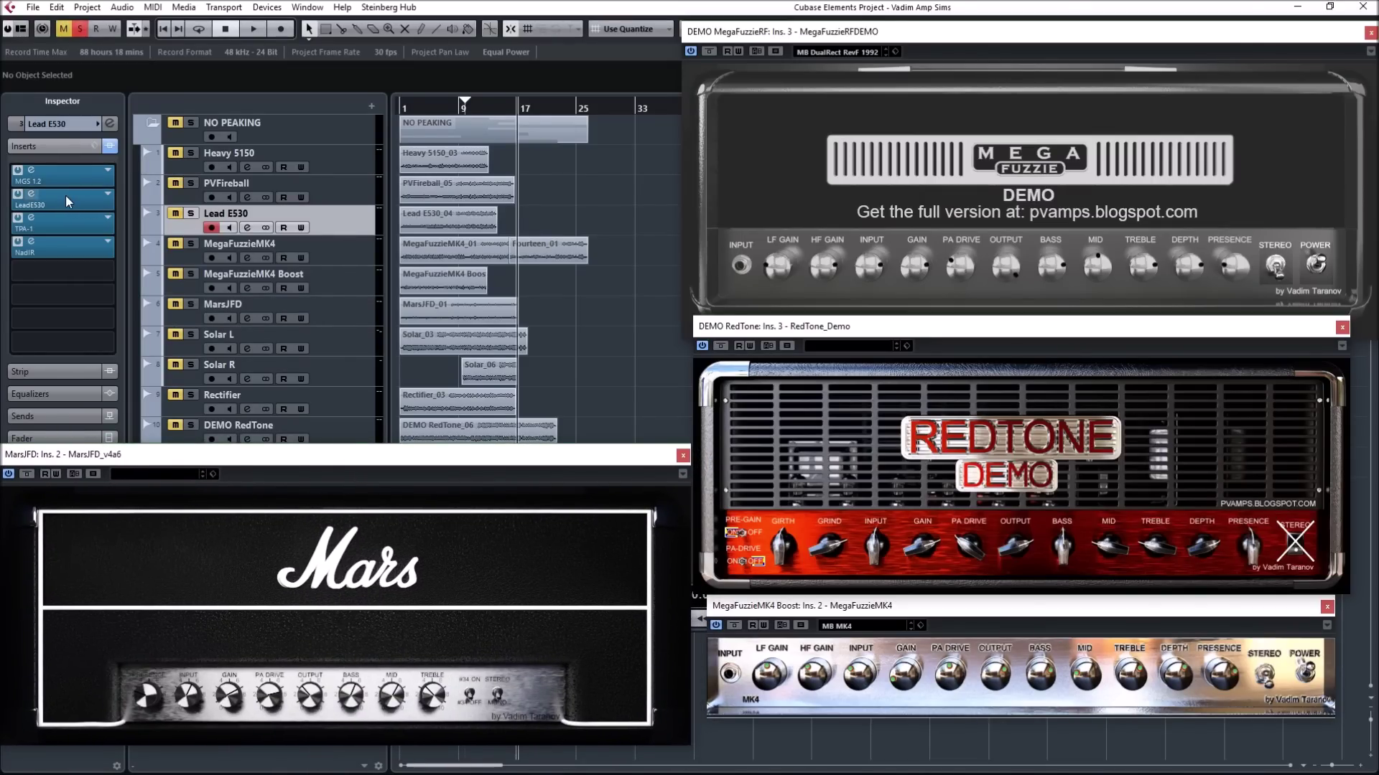
click(31, 194)
drag(613, 305, 216, 355)
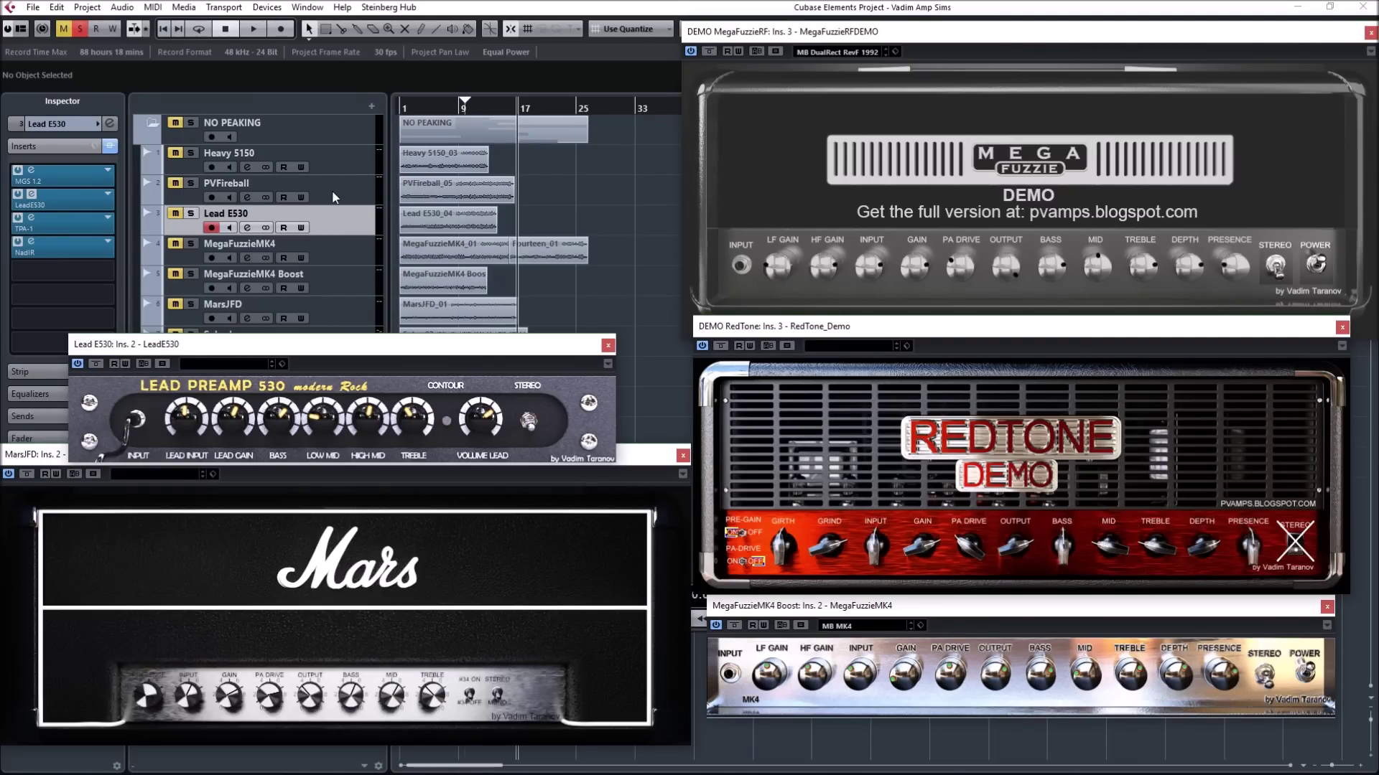
Select the Heavy 5150 track to show its insert chain
click(346, 169)
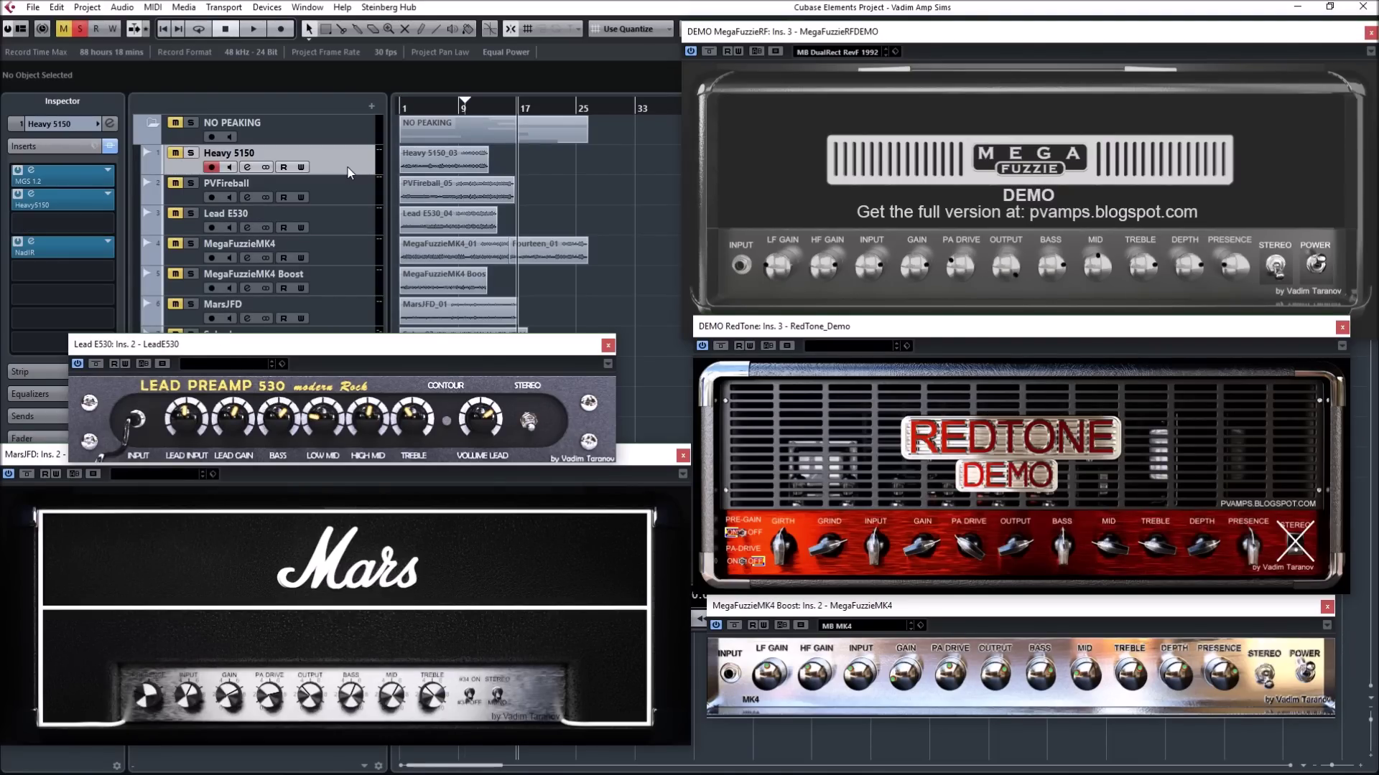